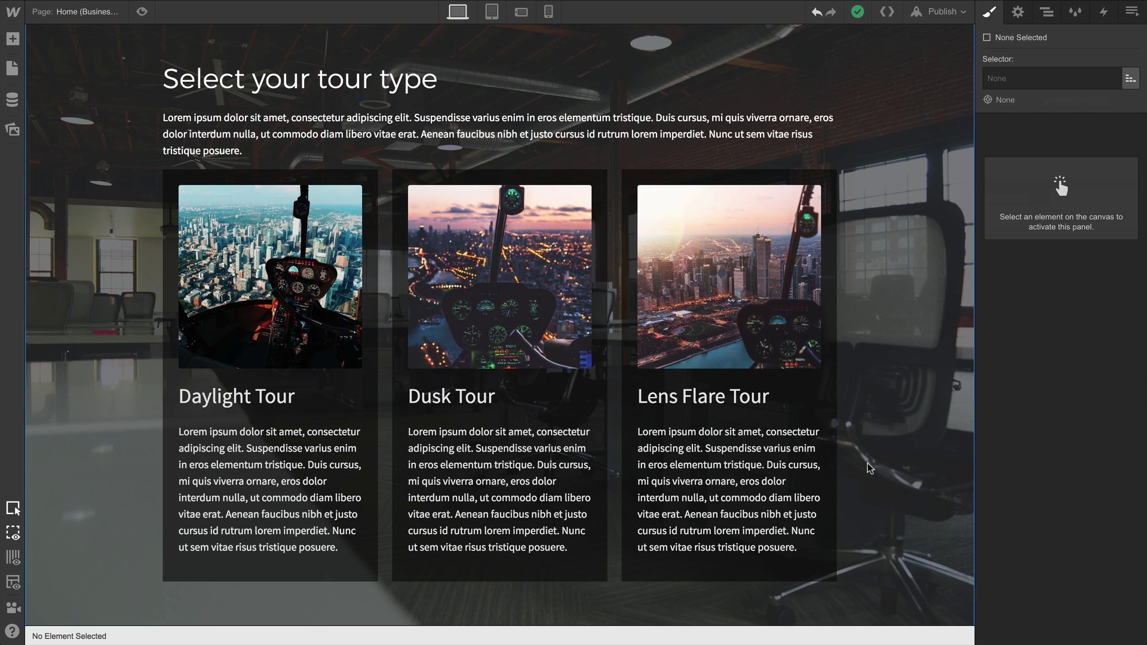
Add a Move transform to the Hover state of the Lens Flare Tour link block.
{"action": "left_click", "coordinate": [829, 417]}
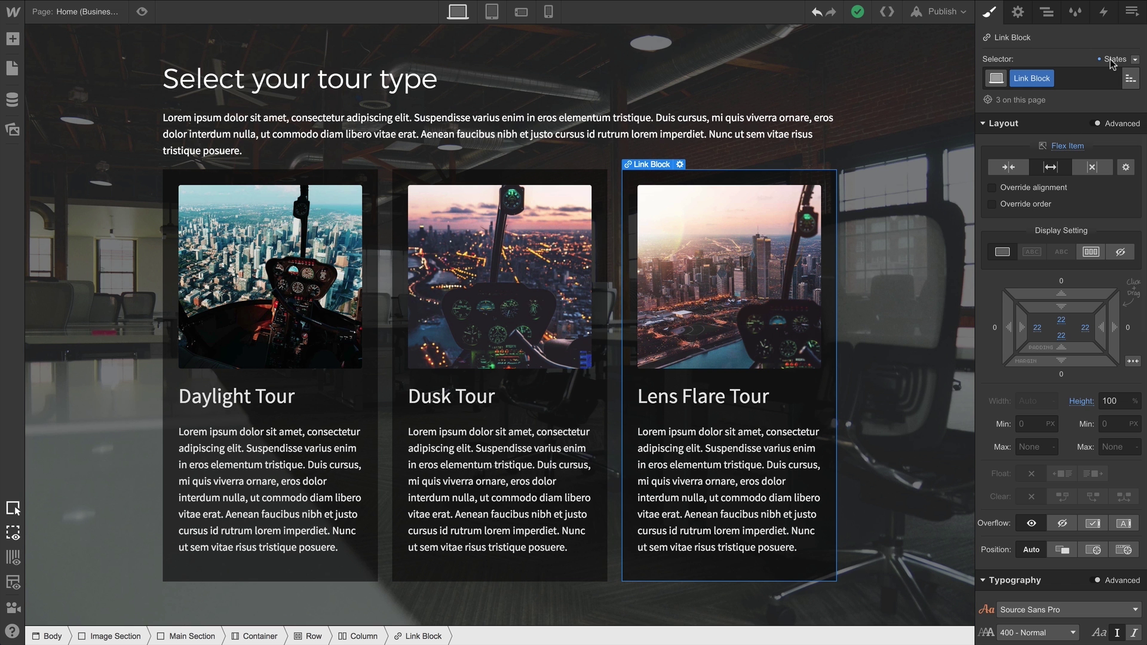
{"action": "left_click", "coordinate": [1111, 60]}
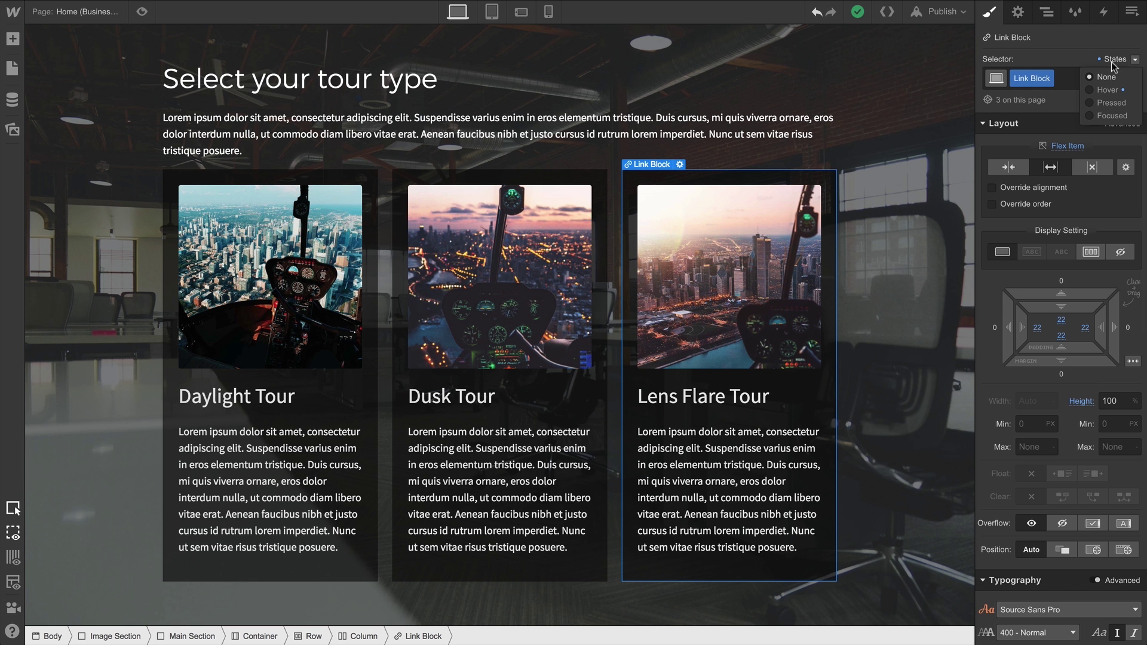
{"action": "left_click", "coordinate": [1108, 90]}
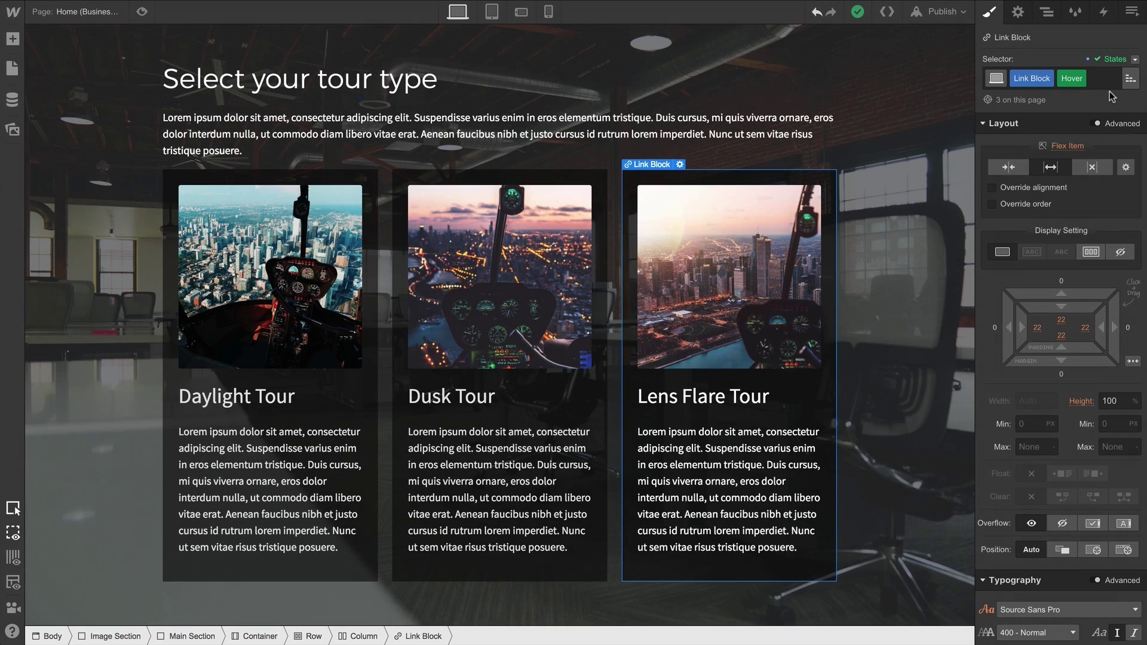
{"action": "scroll", "coordinate": [1095, 193], "scroll_direction": "down", "scroll_amount": 10}
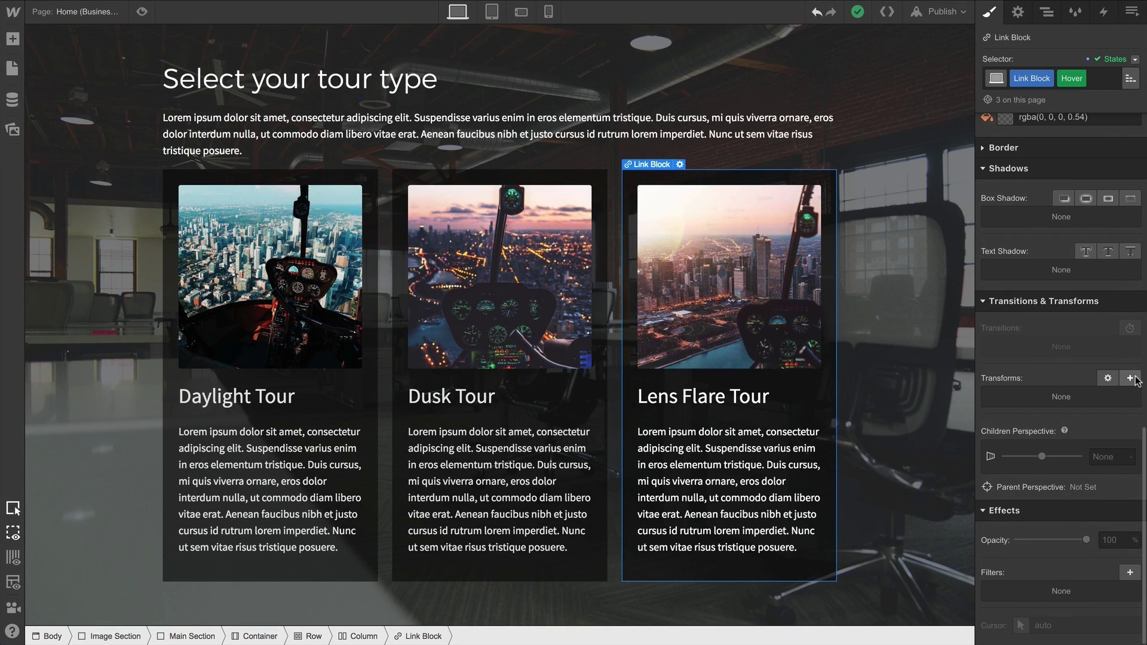
{"action": "left_click", "coordinate": [1131, 378]}
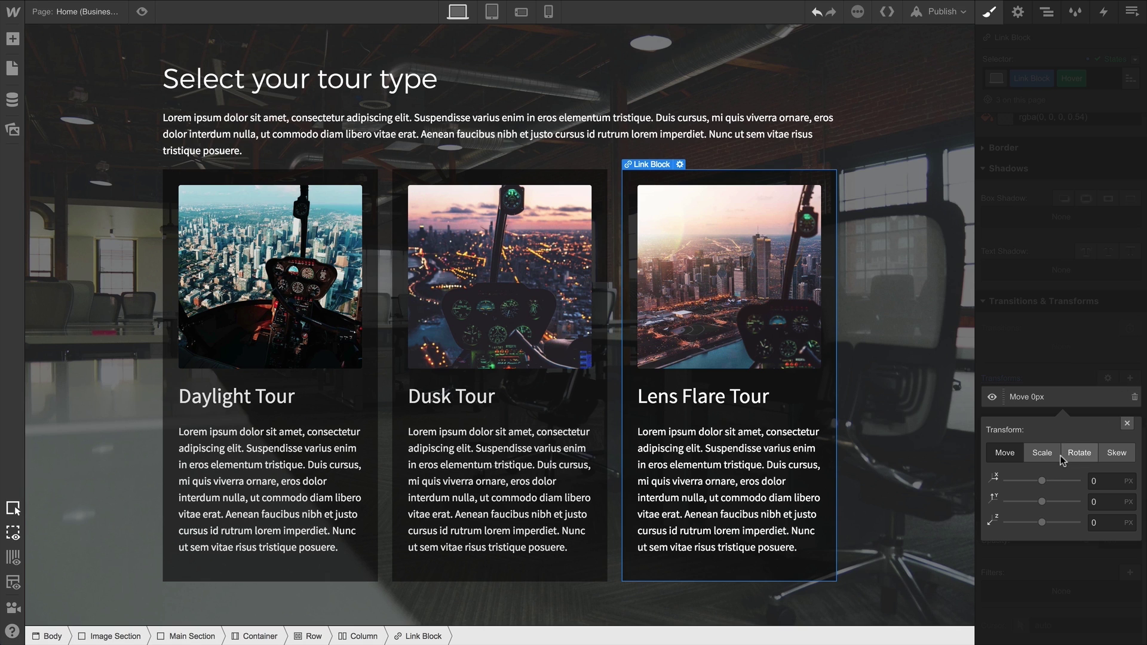
{"action": "left_click_drag", "start_coordinate": [1041, 481], "coordinate": [1045, 520]}
{"action": "left_click", "coordinate": [1127, 426]}
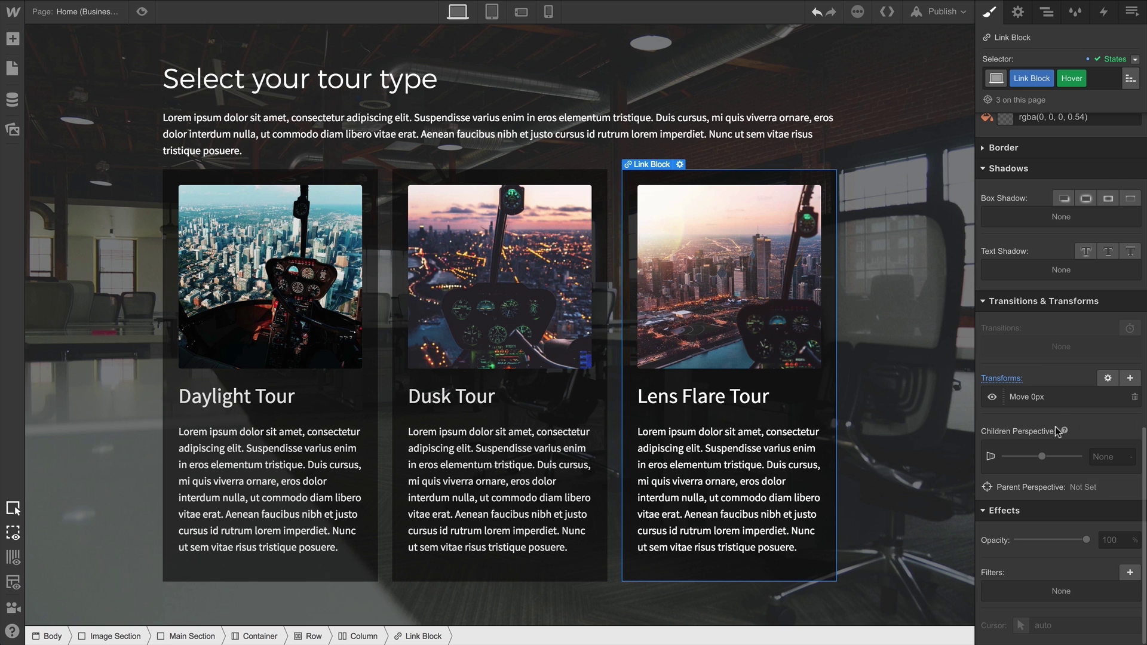
Set the children perspective of the Main Section div block to 1000 px.
{"action": "left_click", "coordinate": [942, 430]}
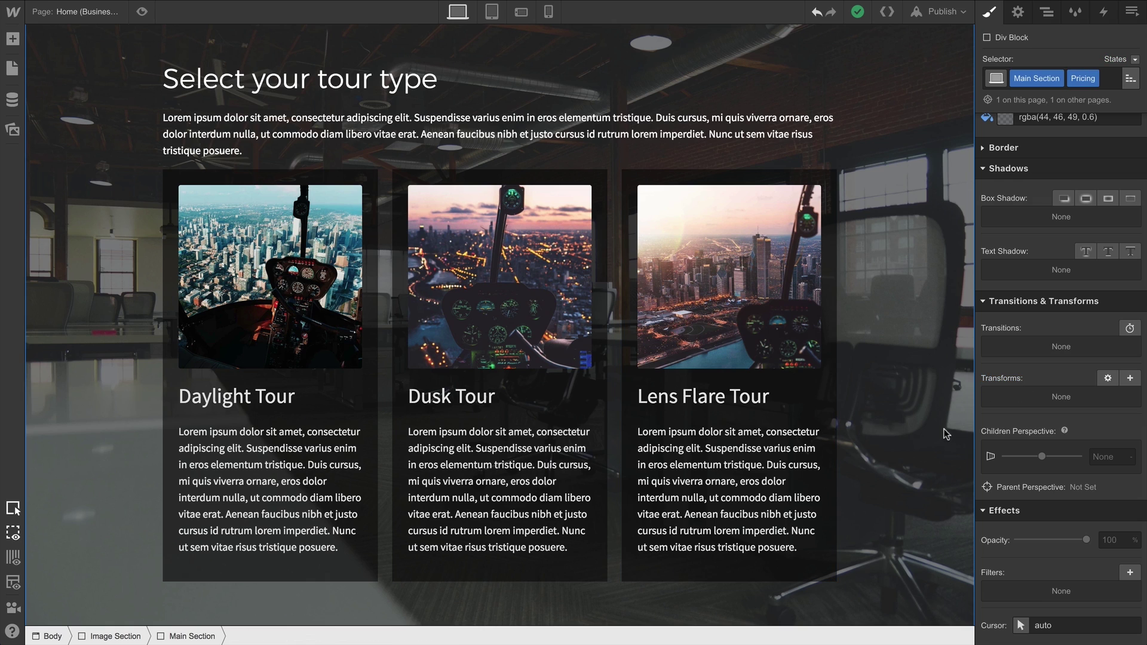
{"action": "left_click", "coordinate": [1091, 456]}
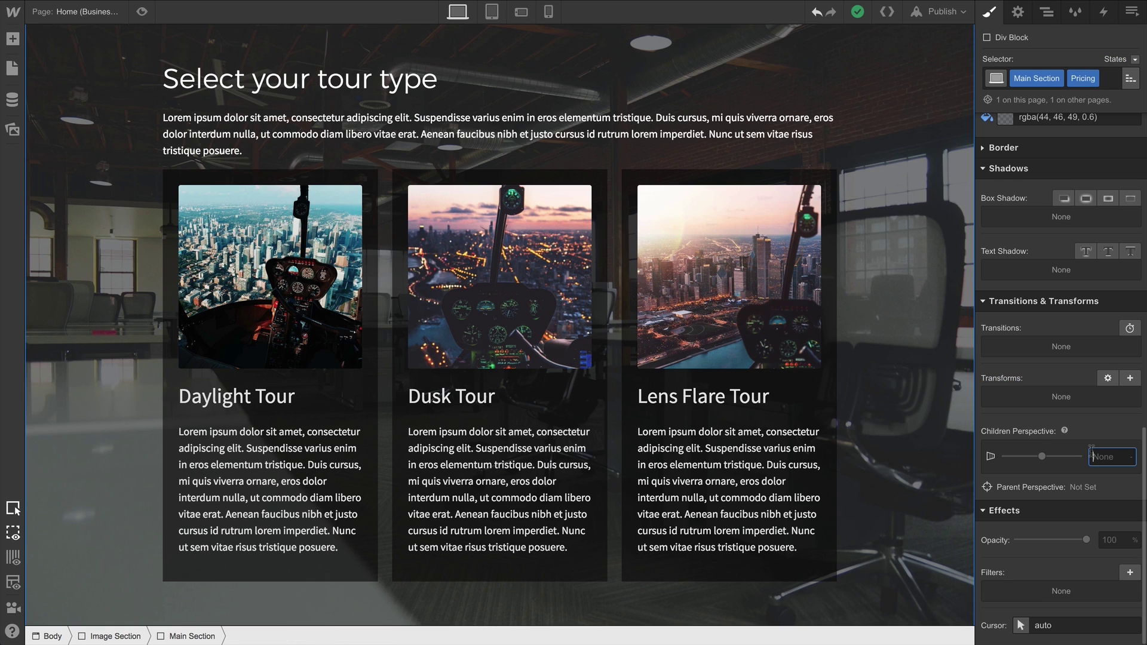
Move the Lens Flare Tour link block's Hover state forward about 74 px along Z in its existing transform.
{"action": "left_click", "coordinate": [830, 407]}
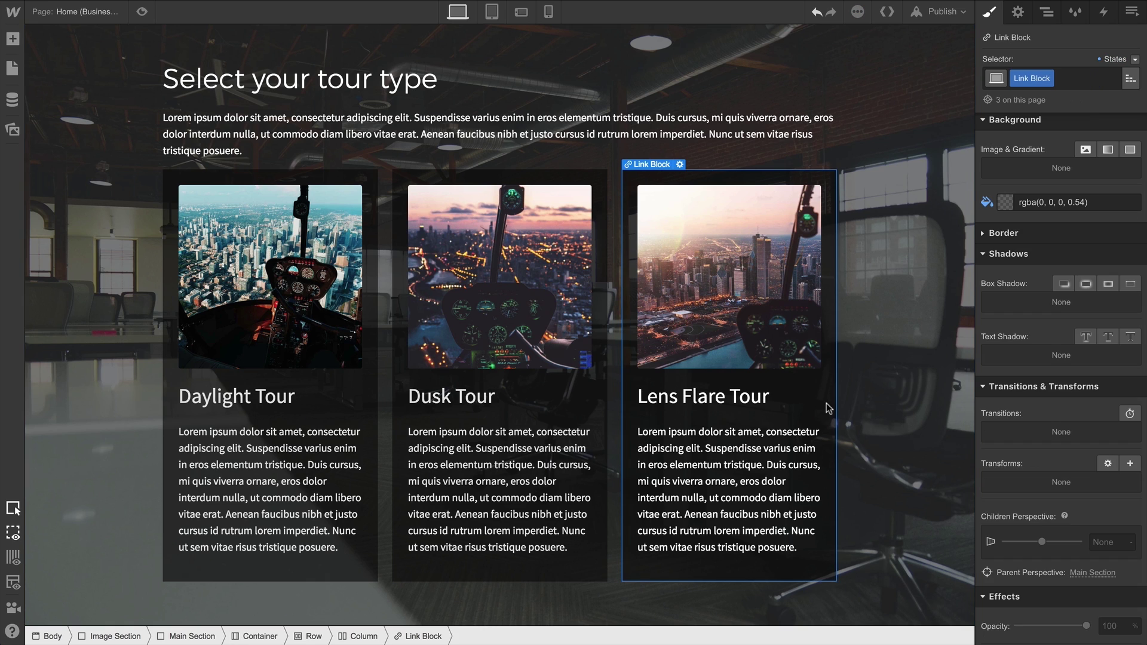
{"action": "left_click", "coordinate": [1130, 59]}
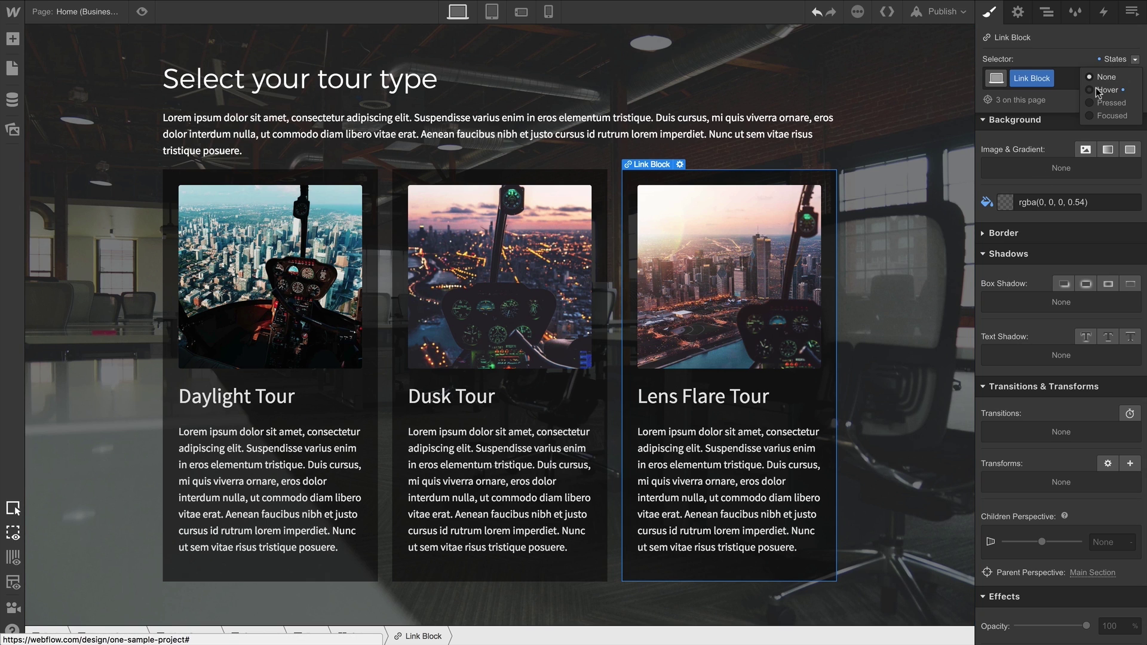
{"action": "left_click", "coordinate": [1098, 90]}
{"action": "left_click", "coordinate": [1058, 484]}
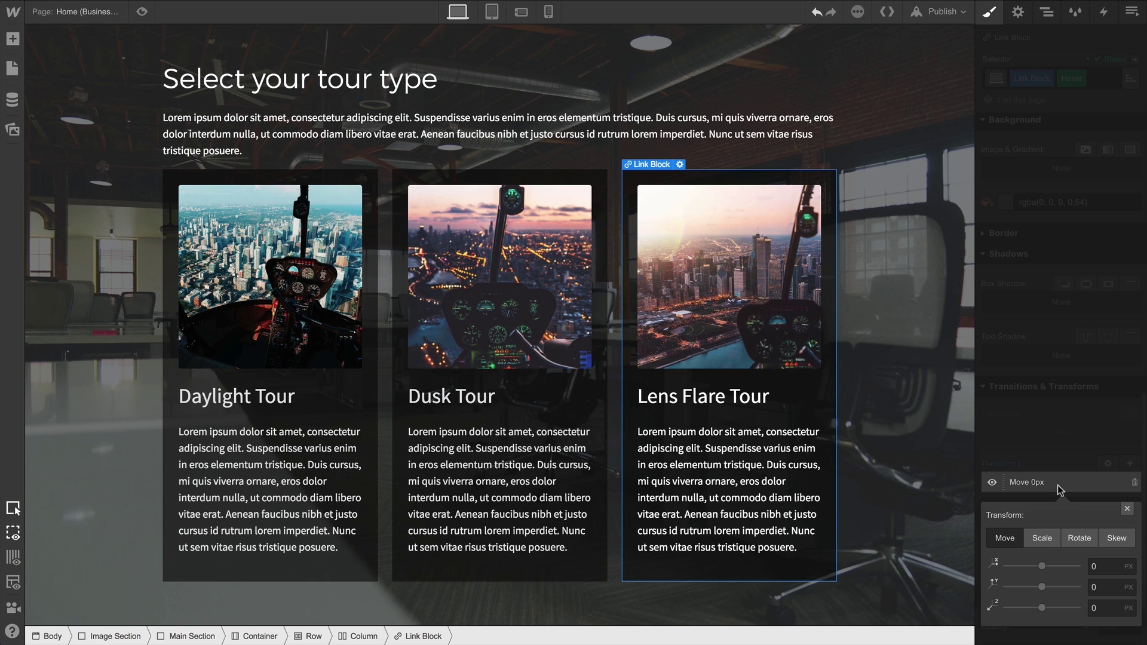
{"action": "mouse_move", "coordinate": [1042, 608]}
{"action": "left_mouse_down"}
{"action": "mouse_move", "coordinate": [1052, 608]}
{"action": "mouse_move", "coordinate": [1022, 604]}
{"action": "mouse_move", "coordinate": [1050, 602]}
{"action": "left_mouse_up"}
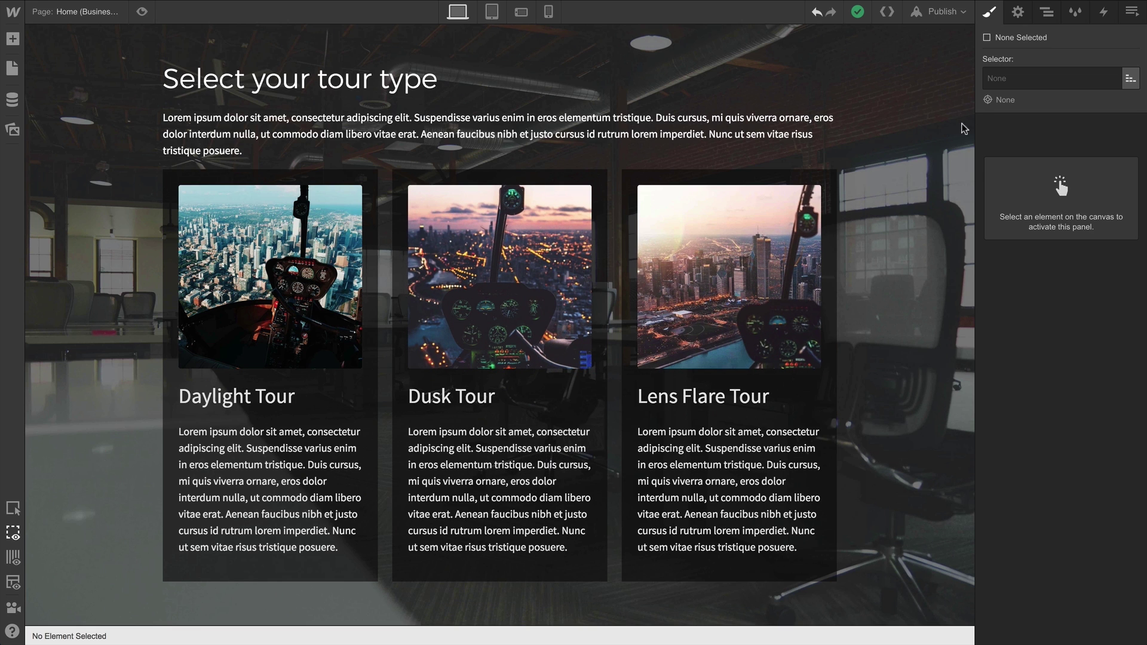
Add a Transform transition of 500 ms to the normal state of the Daylight Tour link block.
{"action": "left_click", "coordinate": [1045, 13]}
{"action": "left_click", "coordinate": [1092, 345]}
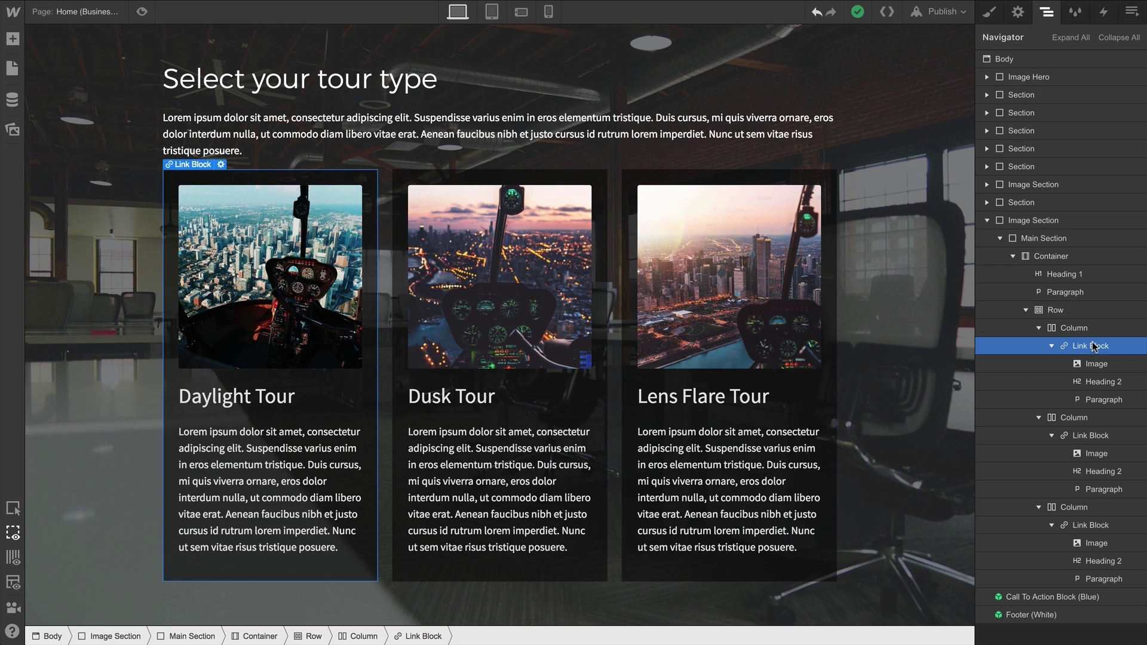
{"action": "left_click", "coordinate": [988, 16]}
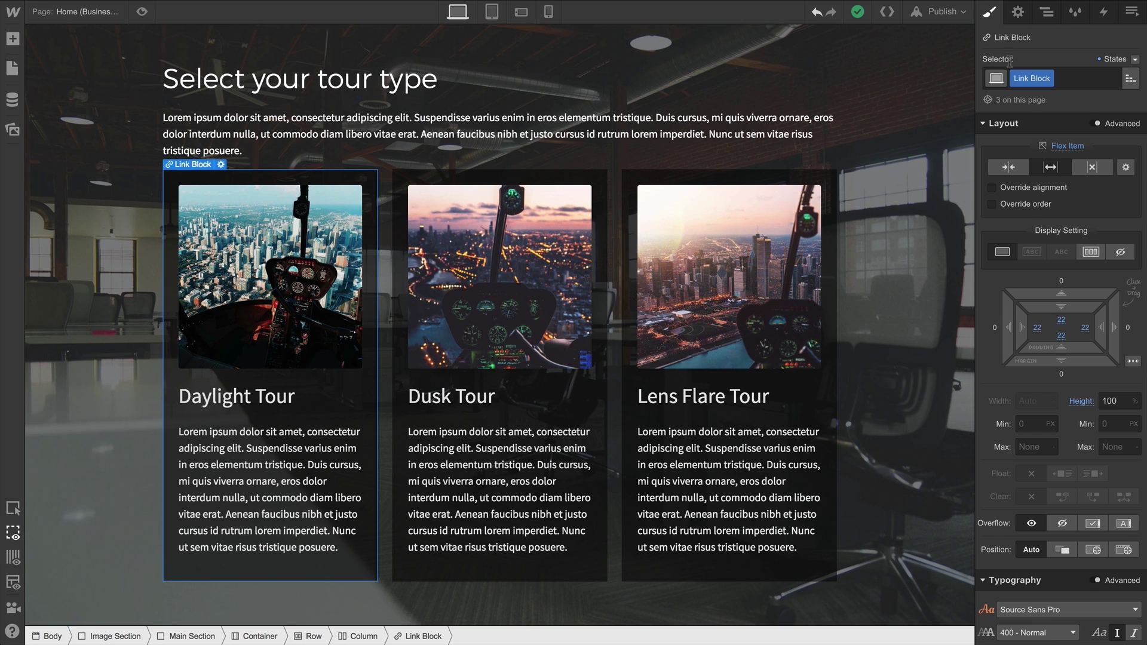
{"action": "scroll", "coordinate": [1054, 201], "scroll_direction": "down", "scroll_amount": 12}
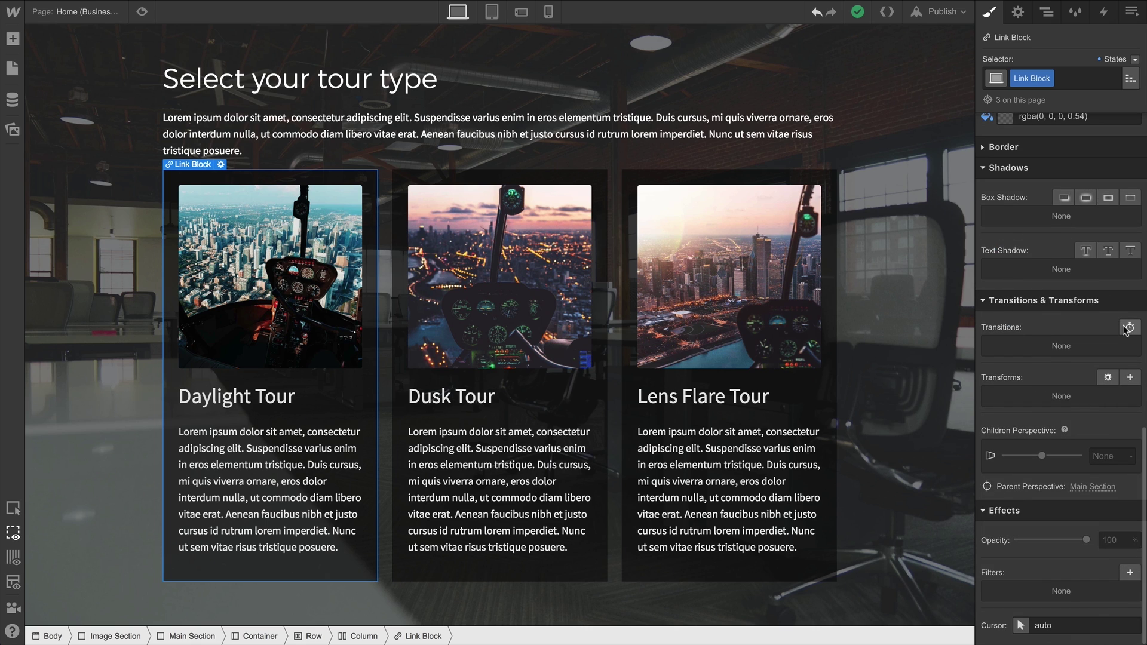
{"action": "left_click", "coordinate": [1127, 328]}
{"action": "left_click", "coordinate": [1070, 390]}
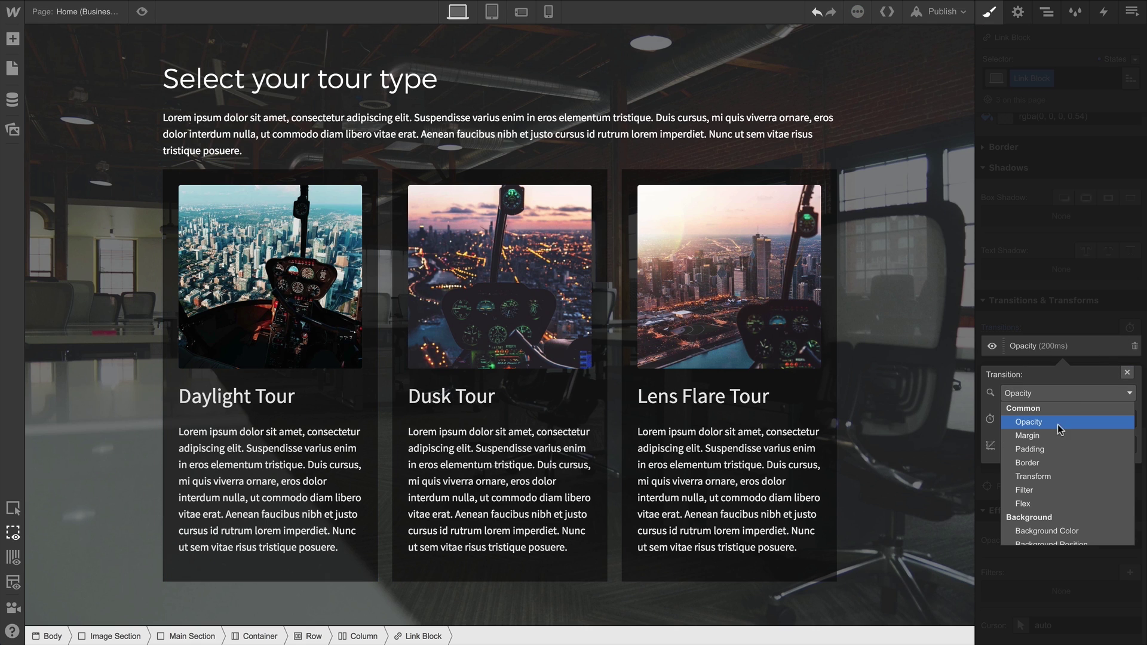
{"action": "left_click", "coordinate": [1045, 476]}
{"action": "left_click", "coordinate": [1116, 420]}
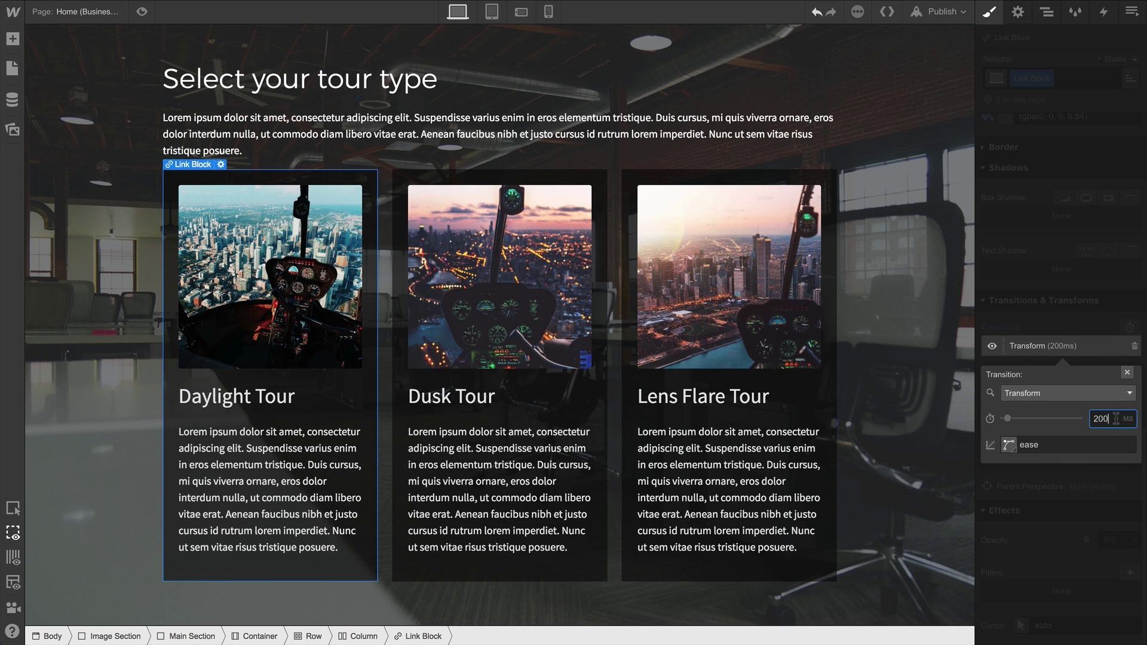
{"action": "type", "text": "500"}
{"action": "key", "text": "Return"}
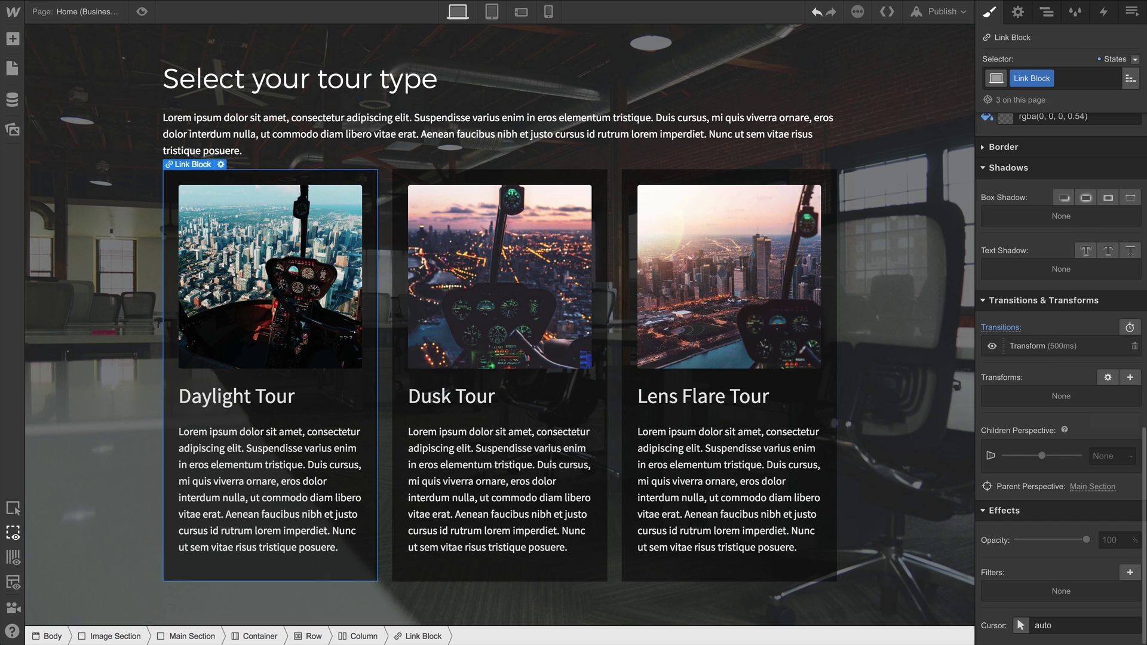
{"action": "key", "text": "Escape"}
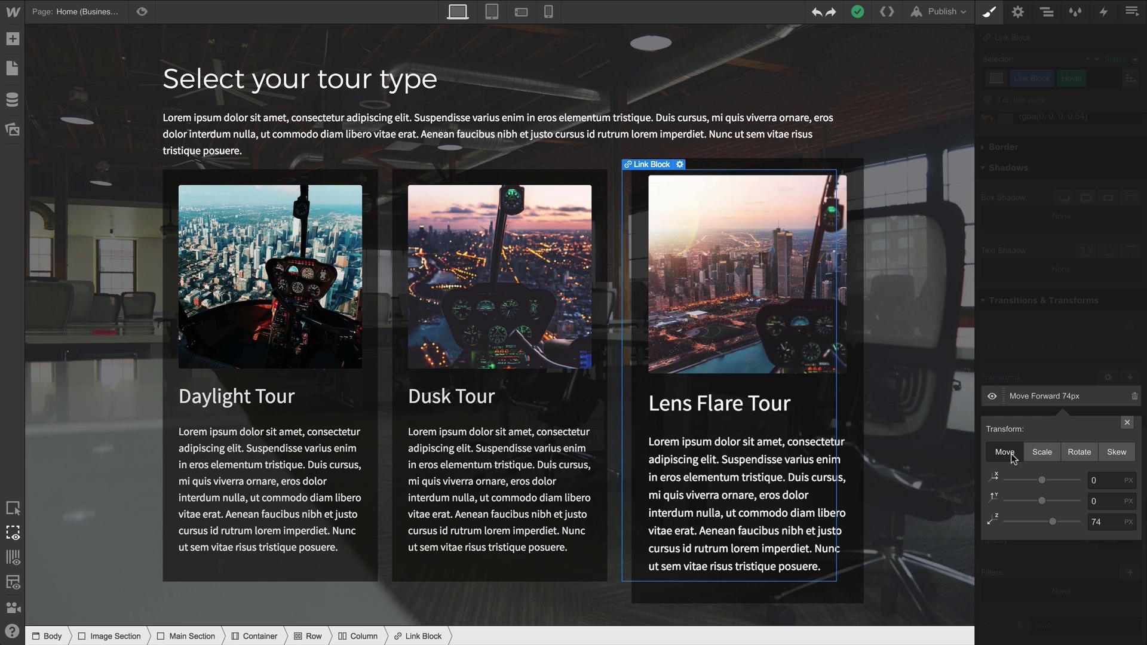
Switch the Lens Flare Tour hover transform between Scale, Move and Rotate to compare the options of each type.
{"action": "left_click", "coordinate": [1045, 457]}
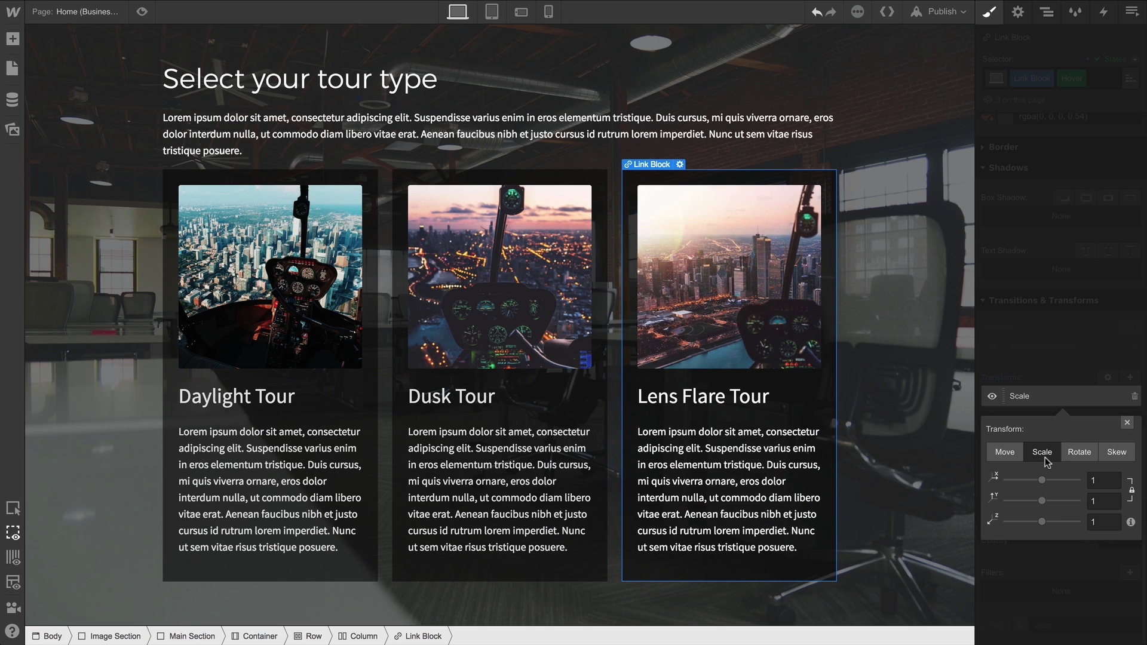
{"action": "left_click", "coordinate": [1006, 456]}
{"action": "left_click", "coordinate": [1042, 452]}
{"action": "left_click", "coordinate": [1071, 456]}
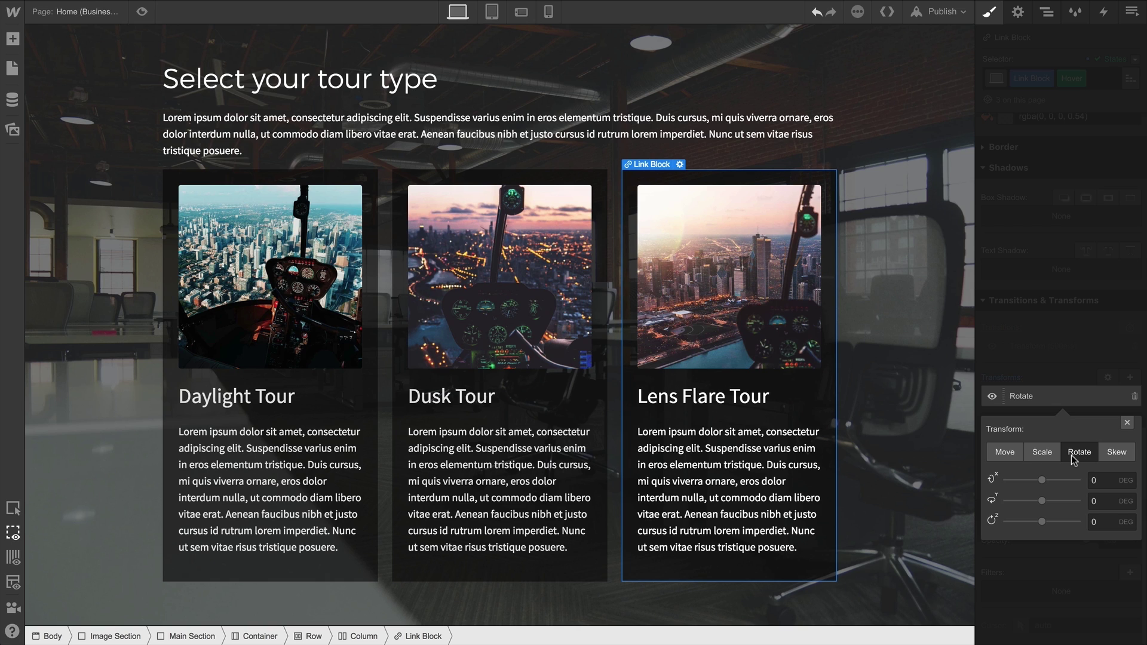
Change the Lens Flare Tour hover transform to Move, offsetting the card about 37 px right and some way up.
{"action": "left_click", "coordinate": [1005, 453]}
{"action": "left_click_drag", "start_coordinate": [1040, 481], "coordinate": [1040, 502]}
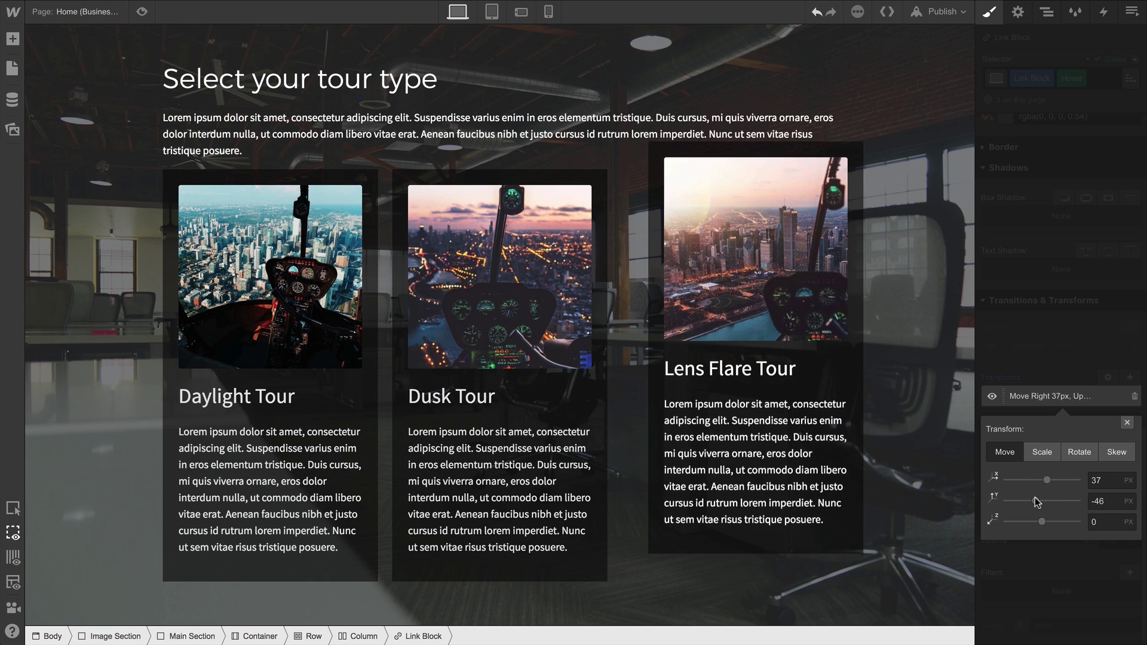
{"action": "left_click", "coordinate": [1062, 397]}
Add a second hover transform that scales the Lens Flare Tour card to about 1.09 in X and Y and 1.04 in Z.
{"action": "left_click", "coordinate": [1130, 378]}
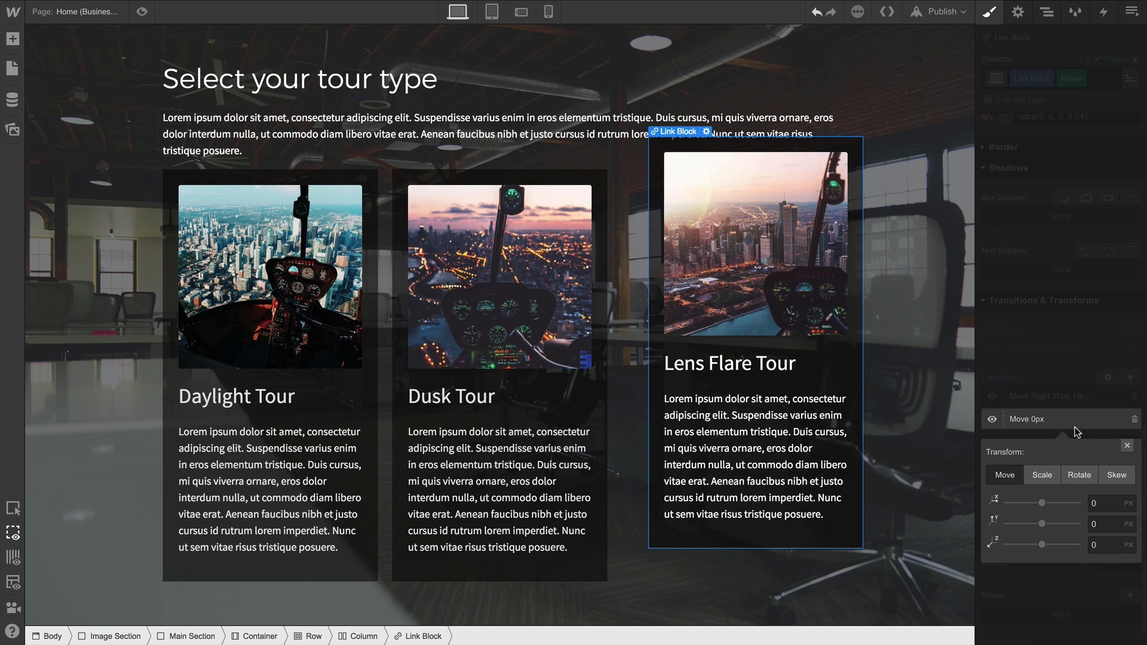
{"action": "left_click", "coordinate": [1040, 475]}
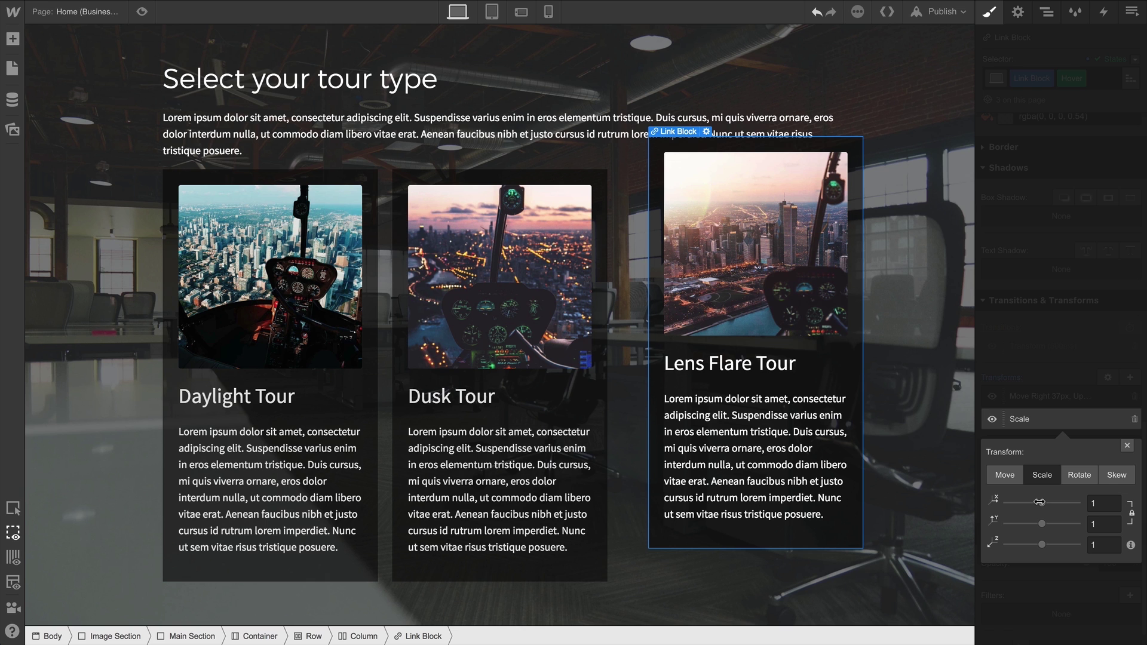
{"action": "left_click_drag", "start_coordinate": [1039, 501], "coordinate": [1045, 503]}
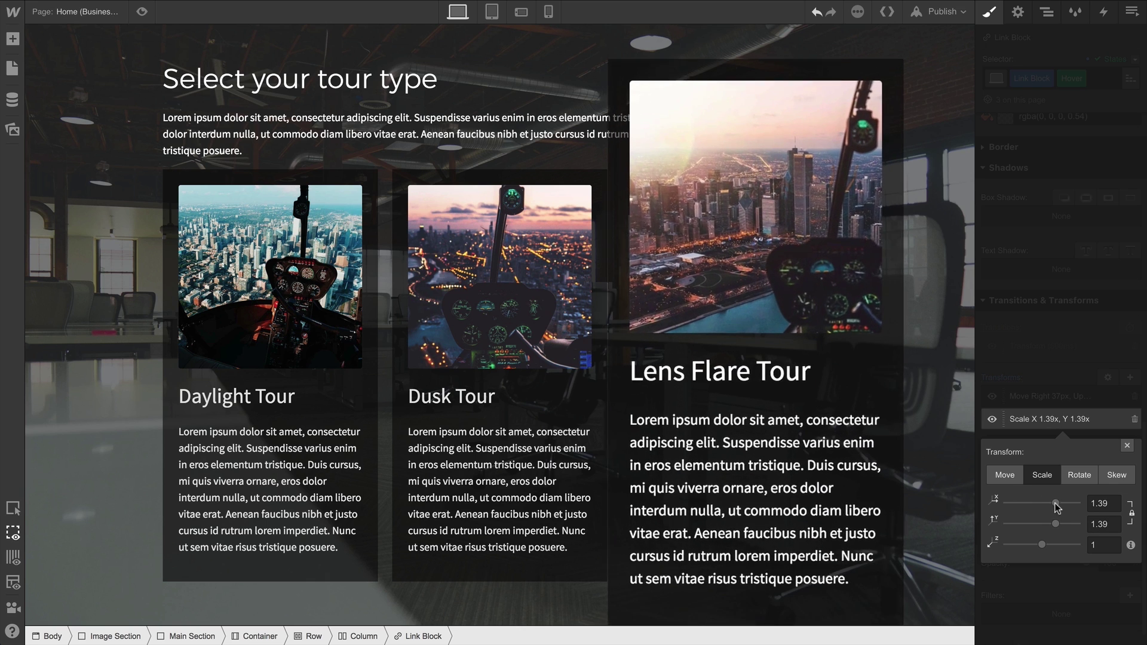
{"action": "left_click", "coordinate": [1131, 515]}
{"action": "left_click_drag", "start_coordinate": [1051, 504], "coordinate": [1049, 504]}
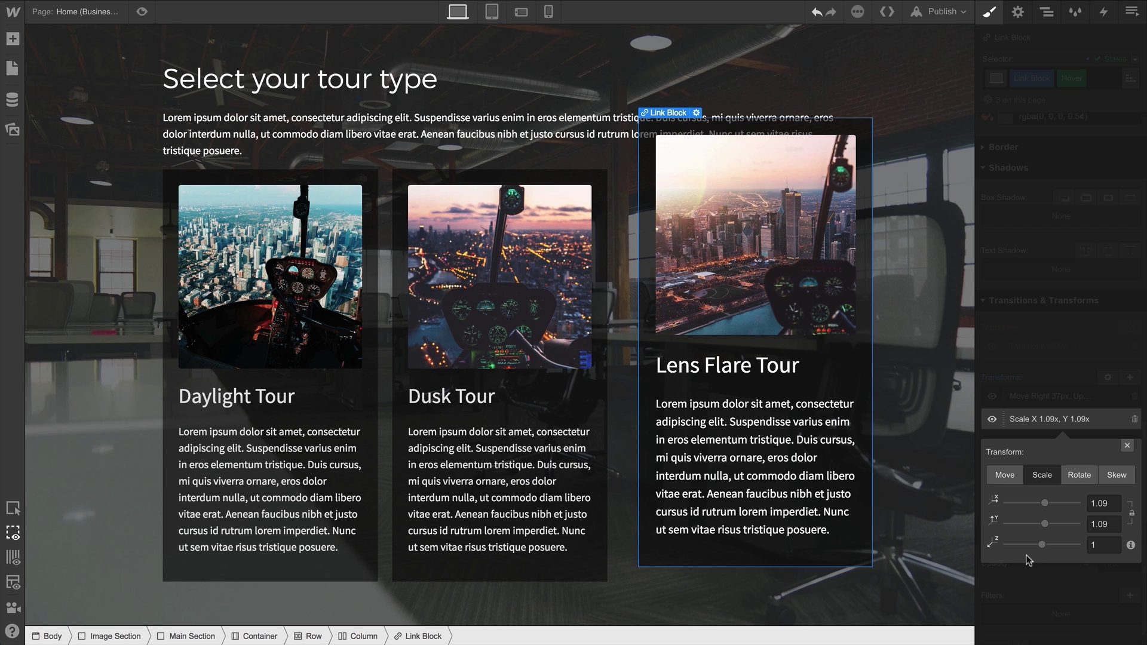
{"action": "left_click_drag", "start_coordinate": [1043, 544], "coordinate": [1008, 545]}
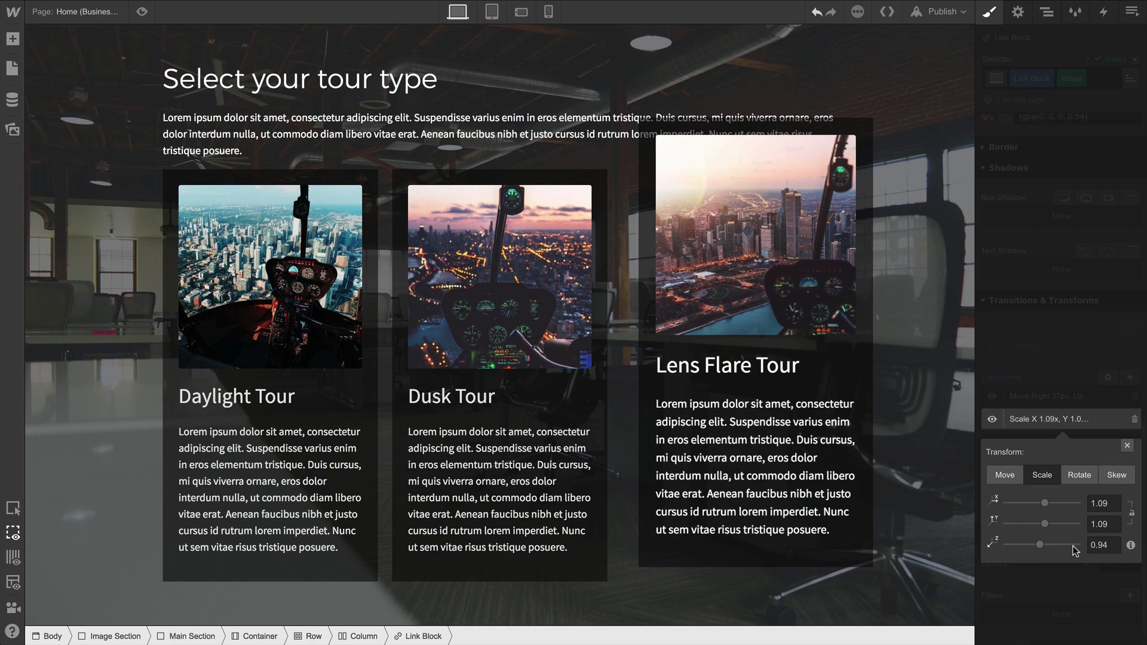
{"action": "left_click_drag", "start_coordinate": [1041, 545], "coordinate": [1046, 548]}
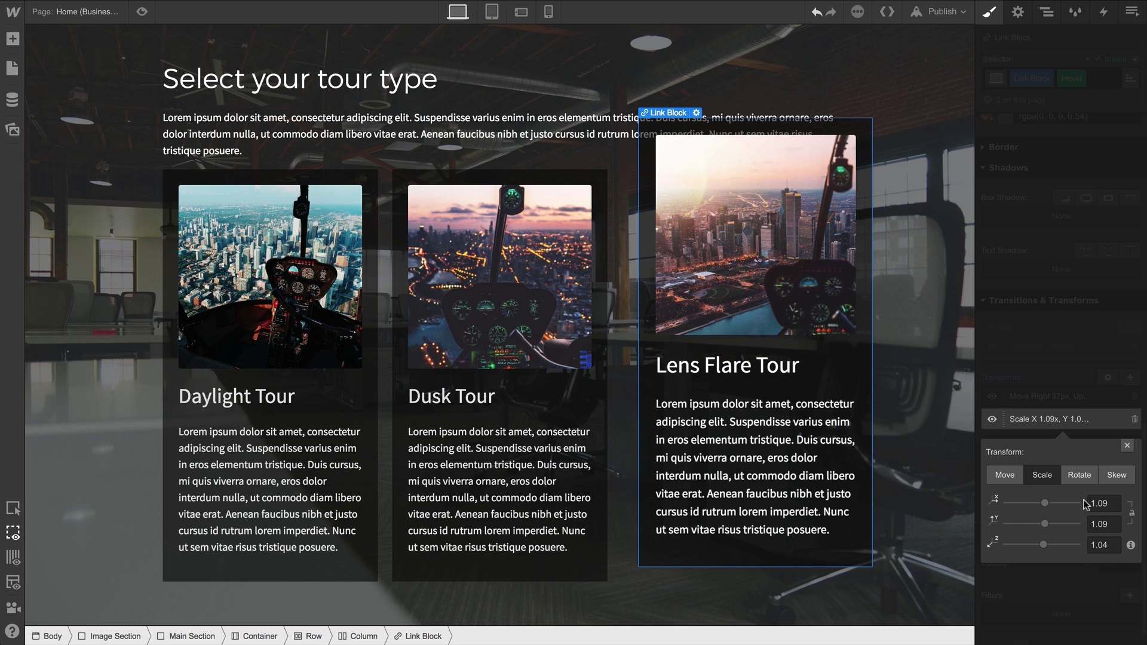
{"action": "left_click", "coordinate": [1127, 446]}
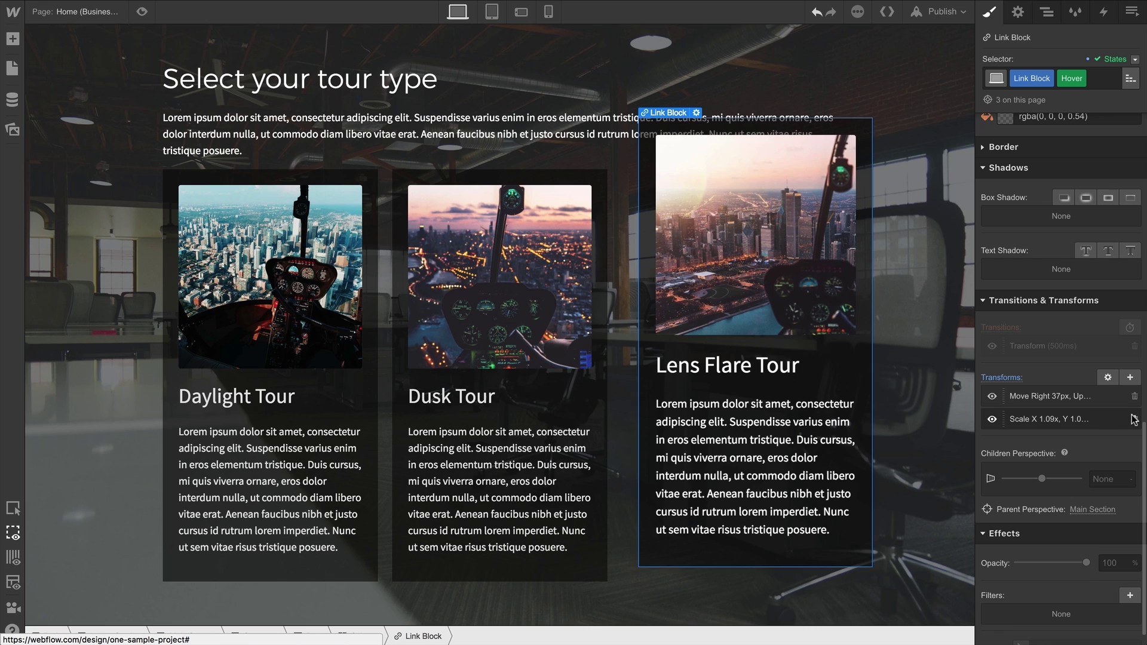
Delete the Scale and Move transforms from the Lens Flare Tour link block's Hover state.
{"action": "left_click", "coordinate": [1135, 419]}
{"action": "left_click", "coordinate": [1134, 396]}
{"action": "key", "text": "Escape"}
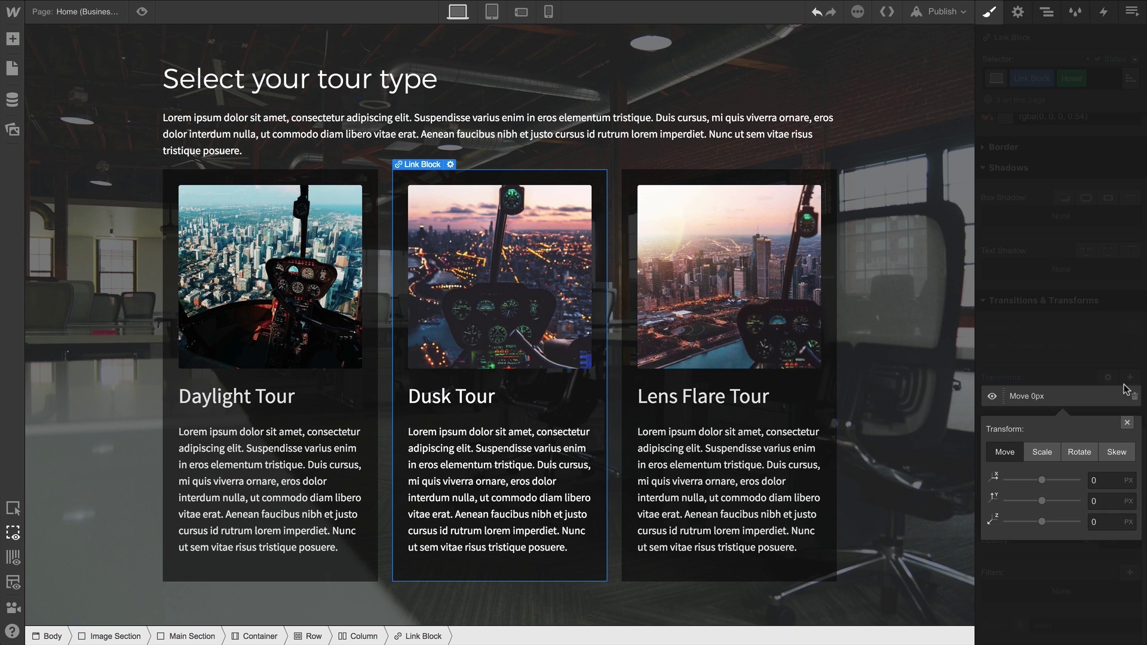
Change the Dusk Tour hover transform to Rotate with about 20° on X, 20° on Y and 10° on Z.
{"action": "left_click", "coordinate": [1075, 451]}
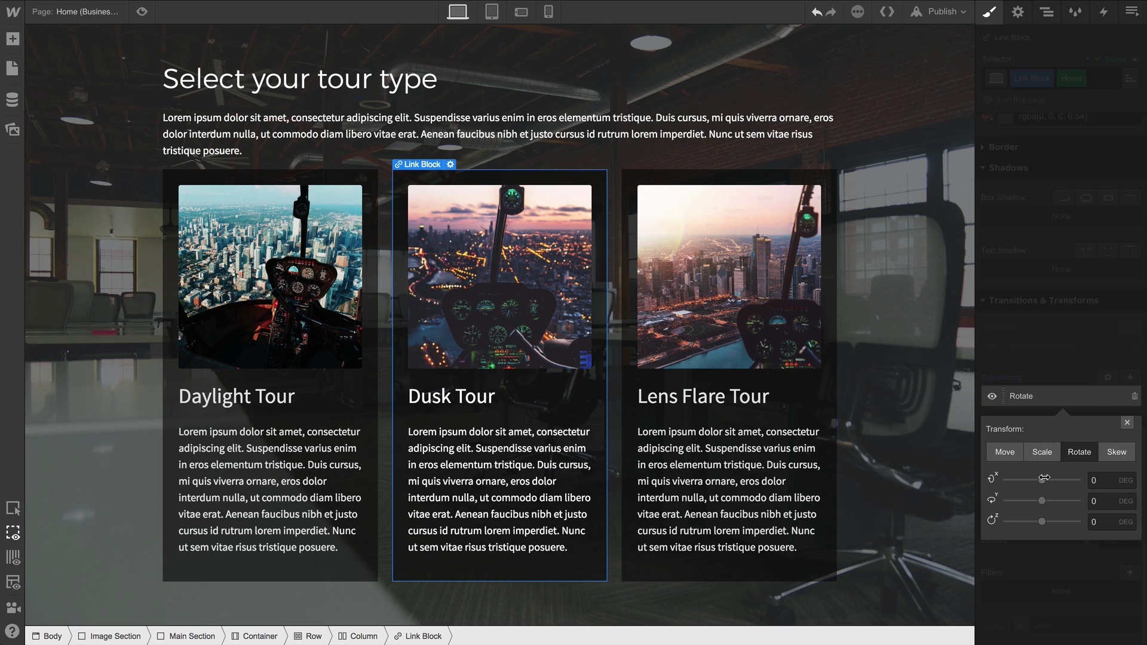
{"action": "left_click_drag", "start_coordinate": [1042, 481], "coordinate": [1044, 522]}
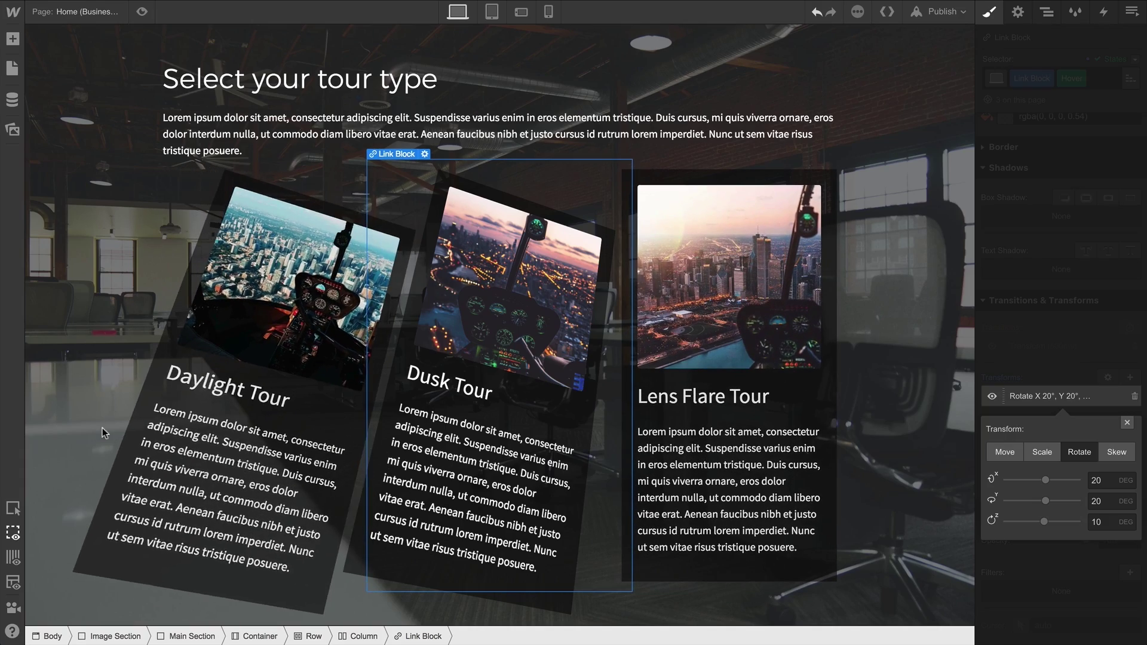
Remove the children perspective style from the Main Section div block.
{"action": "left_click", "coordinate": [89, 421]}
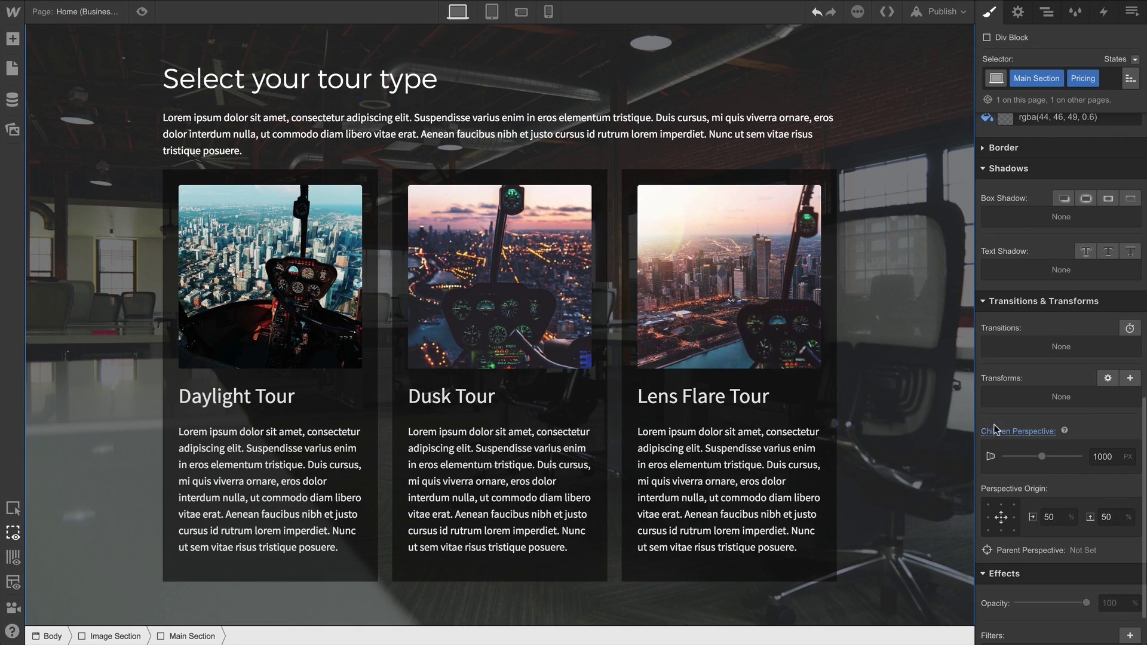
{"action": "left_click", "coordinate": [995, 428]}
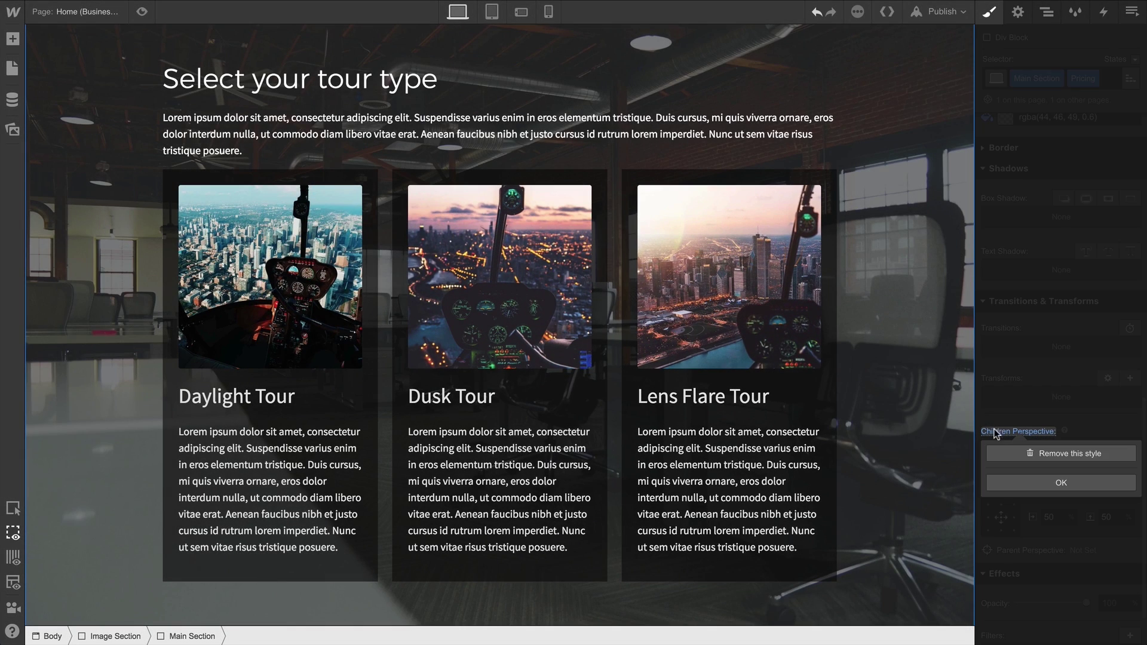
{"action": "left_click", "coordinate": [1004, 455]}
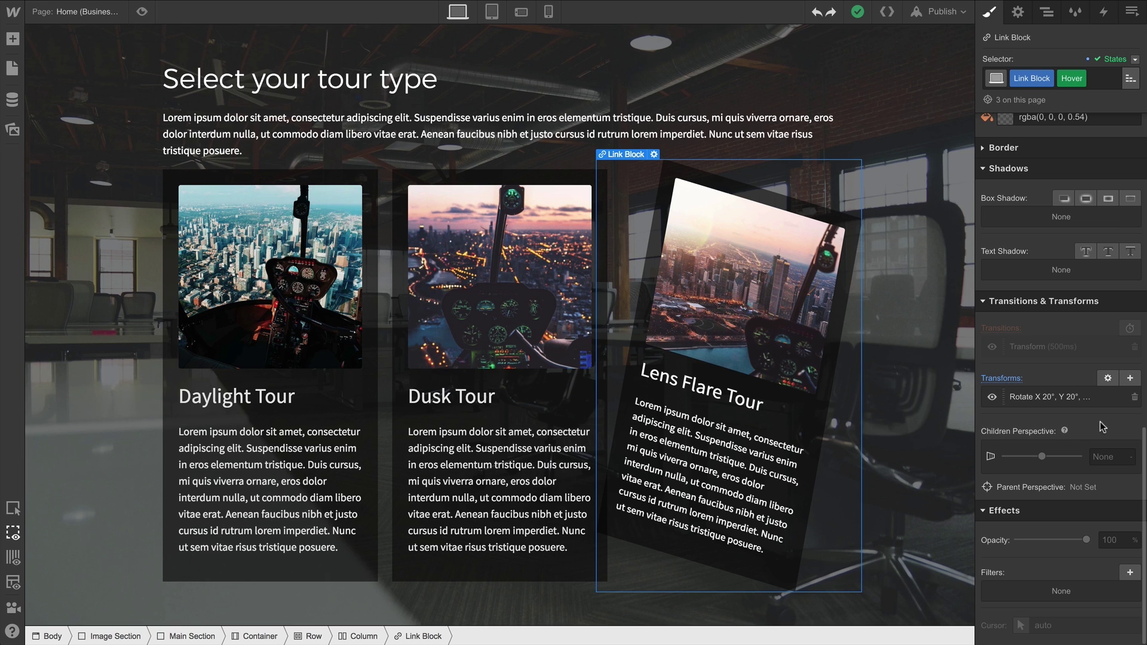
Replace the Lens Flare Tour card's Rotate hover transform with a Skew transform and skew the card.
{"action": "left_click", "coordinate": [1134, 398]}
{"action": "left_click", "coordinate": [1131, 382]}
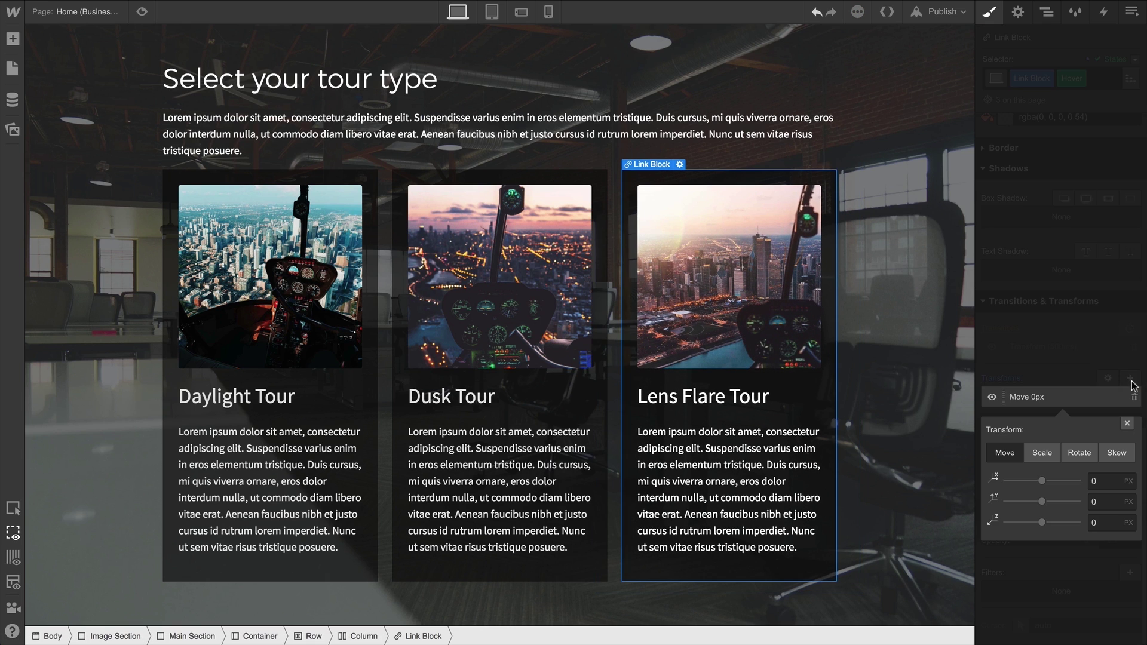
{"action": "left_click", "coordinate": [1115, 453]}
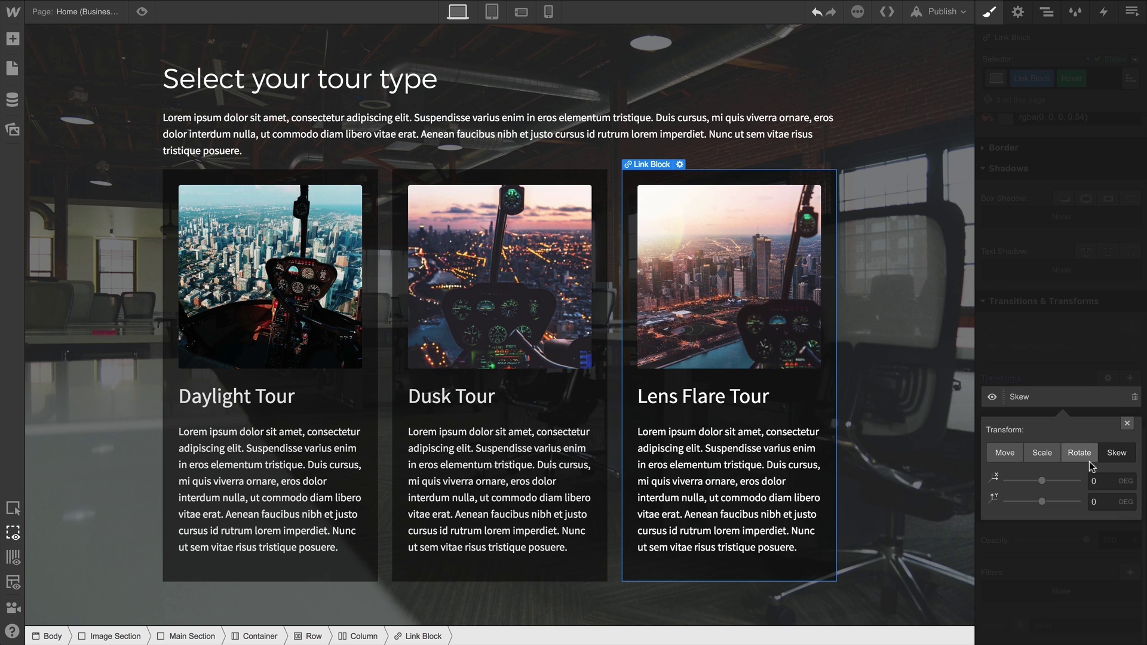
{"action": "left_click_drag", "start_coordinate": [1042, 476], "coordinate": [1049, 503]}
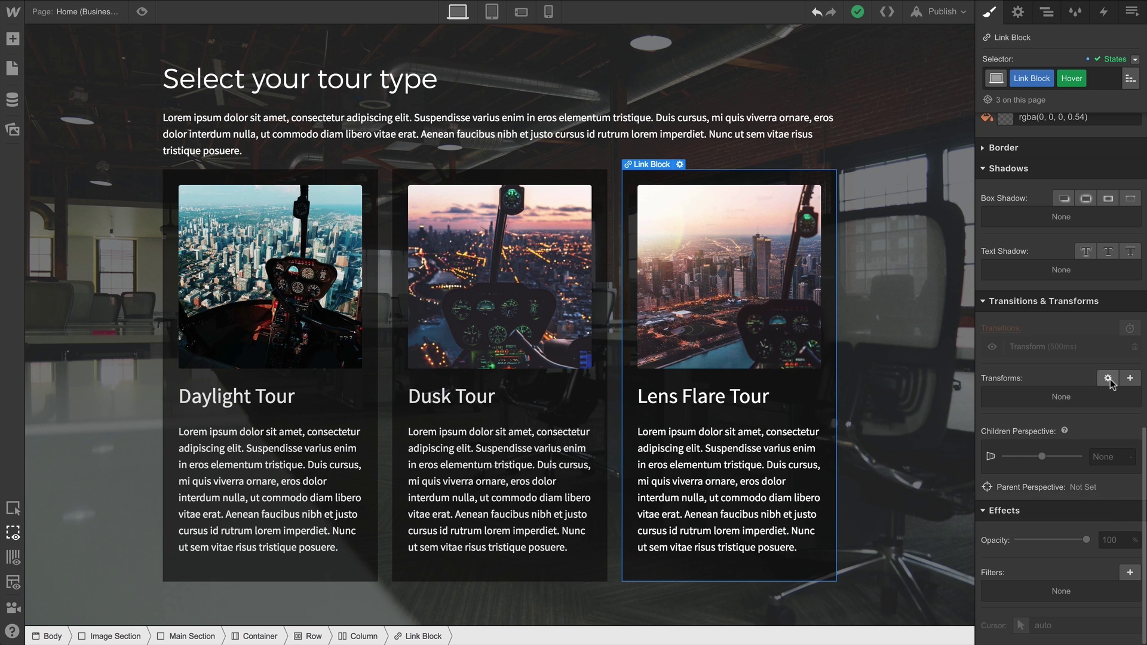
Add a hover transform that scales the Lens Flare Tour card to 0.8 in X and Y.
{"action": "left_click", "coordinate": [1108, 379]}
{"action": "left_click", "coordinate": [1129, 380]}
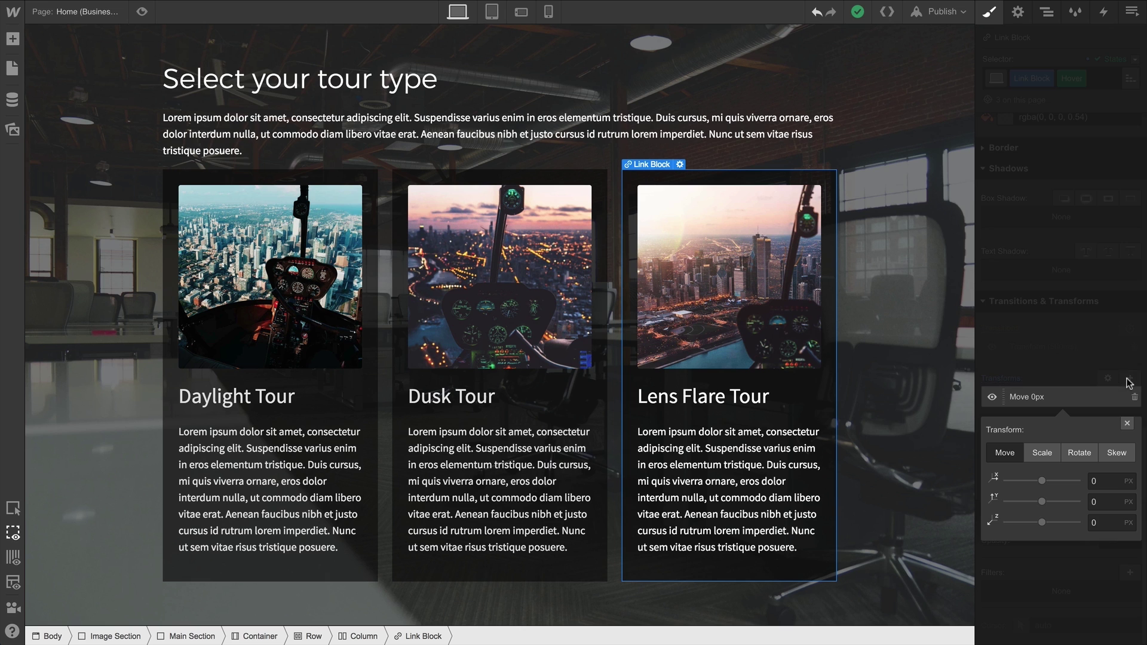
{"action": "left_click", "coordinate": [1050, 454]}
{"action": "mouse_move", "coordinate": [1040, 478]}
{"action": "left_mouse_down"}
{"action": "mouse_move", "coordinate": [1051, 477]}
{"action": "mouse_move", "coordinate": [1036, 478]}
{"action": "left_mouse_up"}
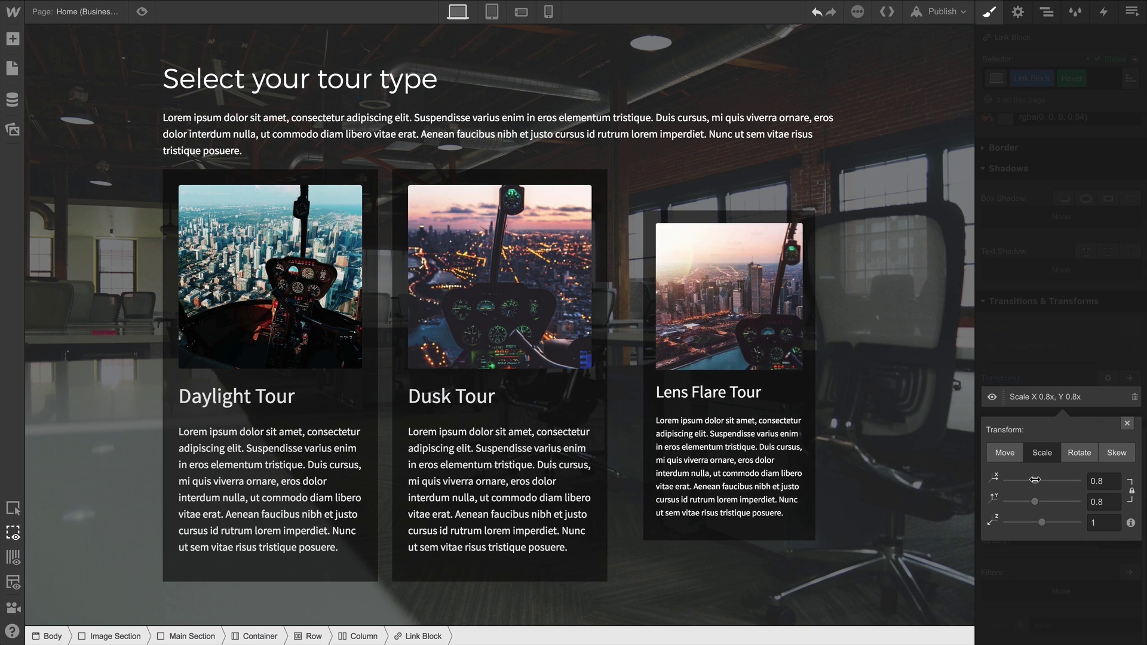
{"action": "left_click", "coordinate": [1126, 424]}
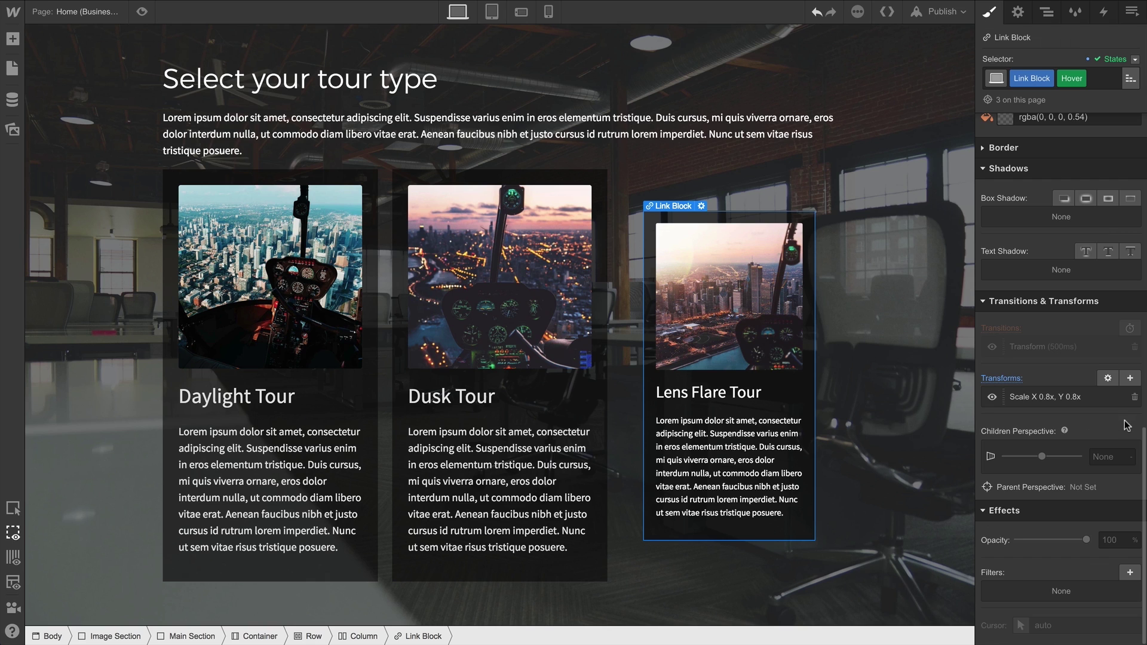
Set the card's transform origin to its lower-right corner, at 100% horizontally and 100% vertically.
{"action": "left_click", "coordinate": [1110, 379]}
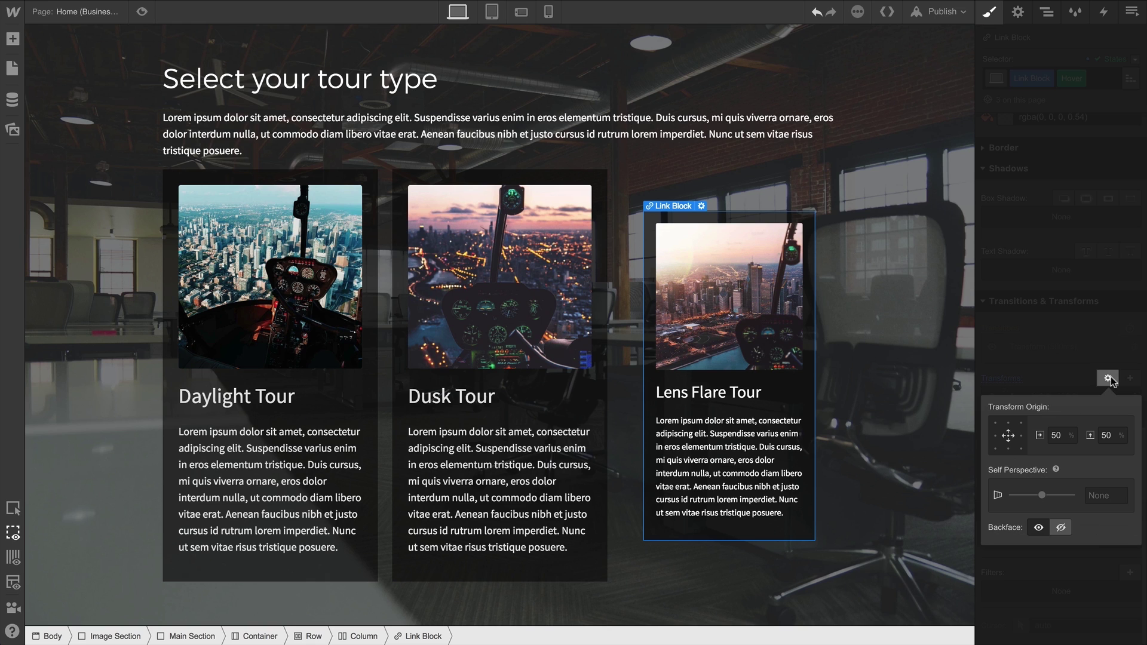
{"action": "left_click", "coordinate": [1021, 448]}
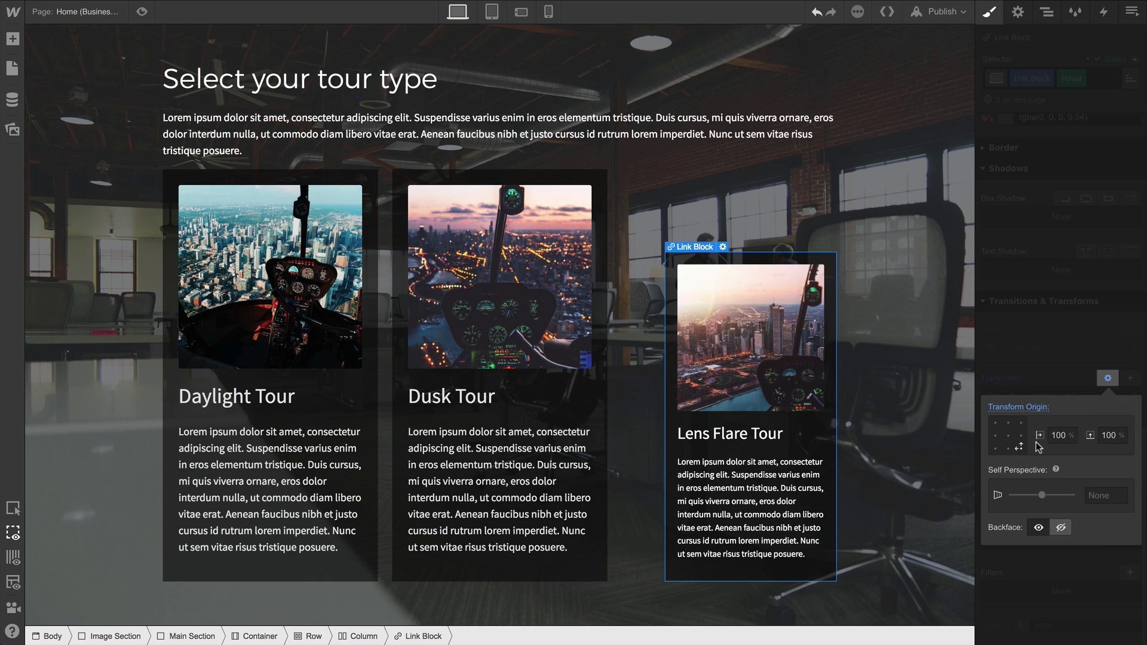
{"action": "left_click", "coordinate": [1118, 386]}
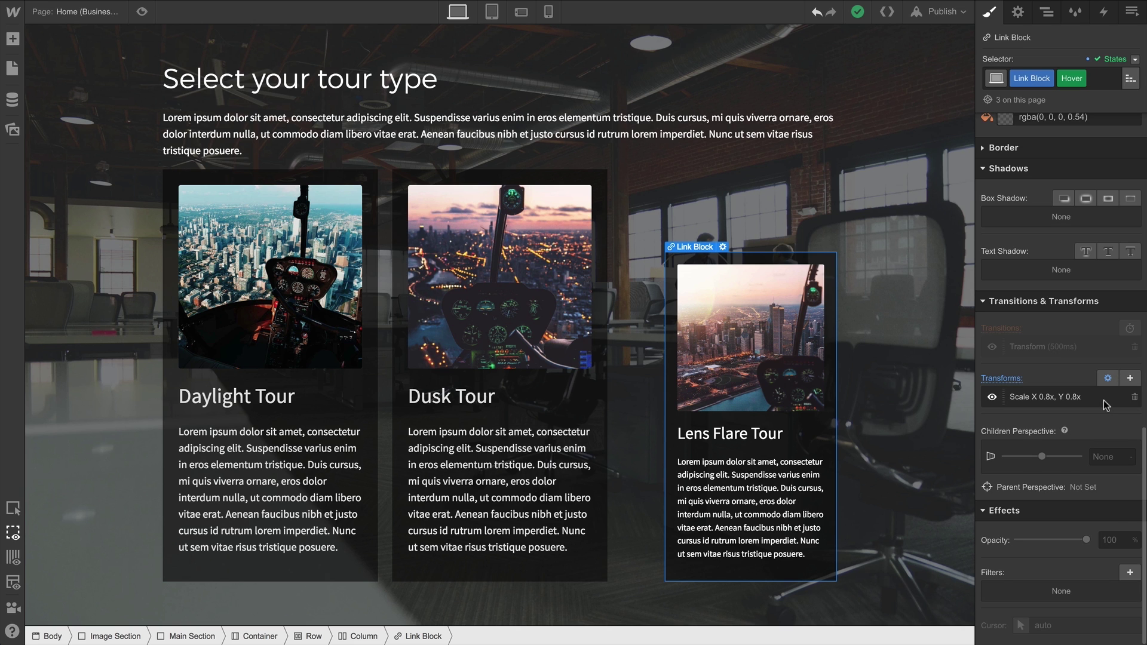
Vary the card's scale about the corner origin, then change the hover transform to Rotate and turn the card.
{"action": "left_click", "coordinate": [1106, 406]}
{"action": "left_click_drag", "start_coordinate": [1032, 482], "coordinate": [1044, 484]}
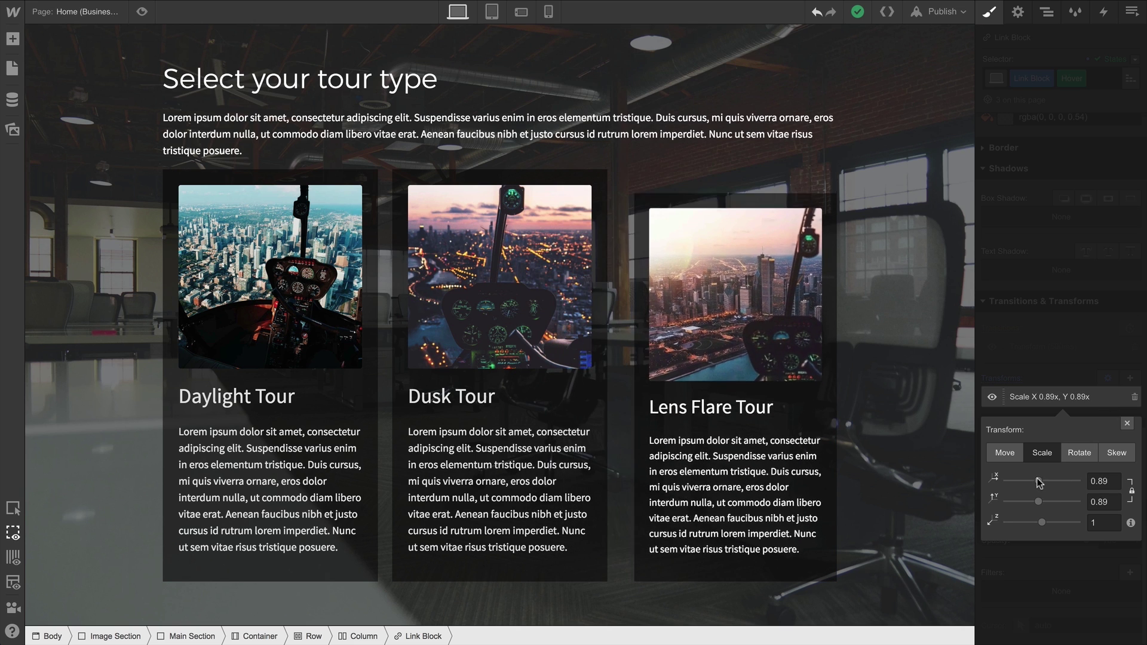
{"action": "left_click", "coordinate": [1078, 453]}
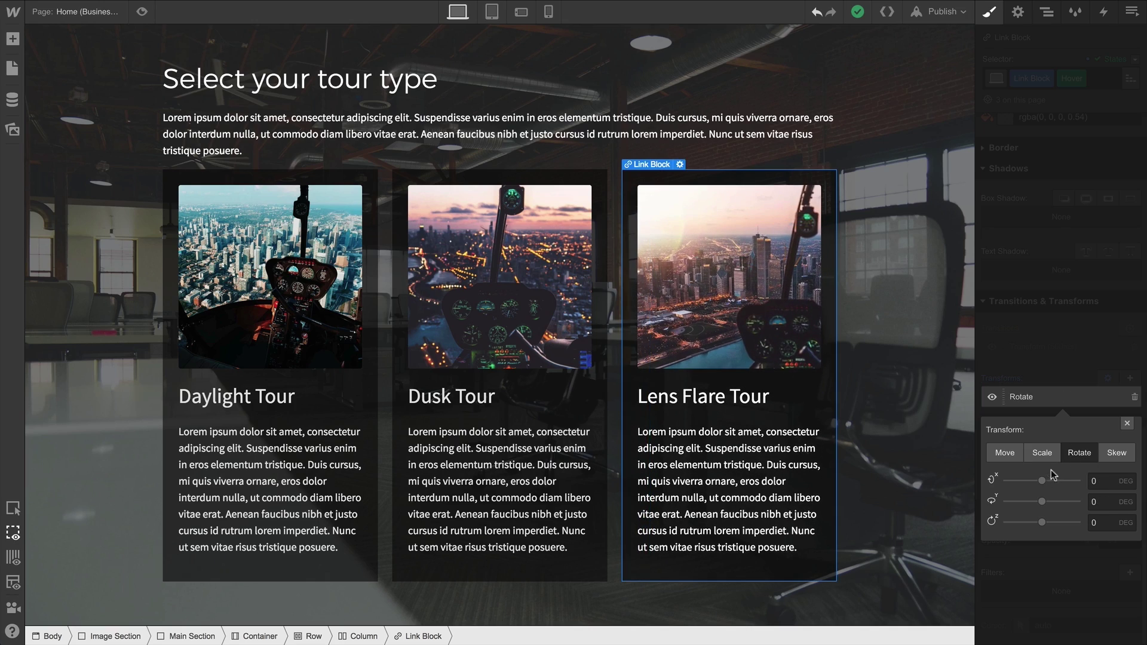
{"action": "left_click_drag", "start_coordinate": [1042, 481], "coordinate": [1057, 524]}
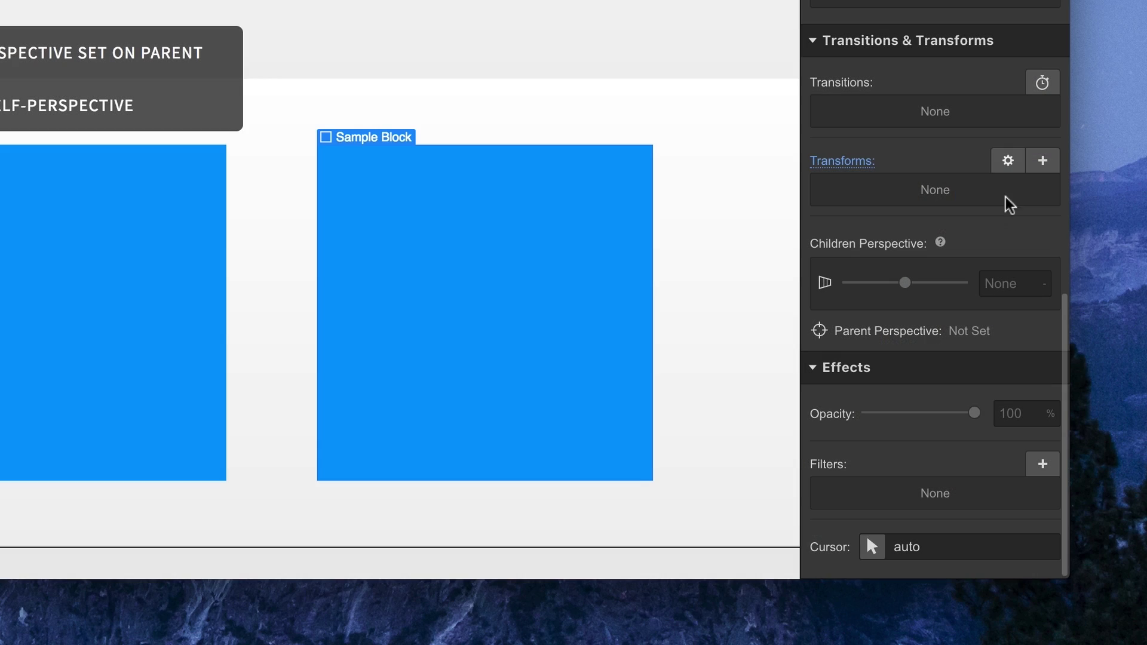
Set the self perspective of the Sample Block in the self-perspective section to 1000.
{"action": "left_click", "coordinate": [1008, 162]}
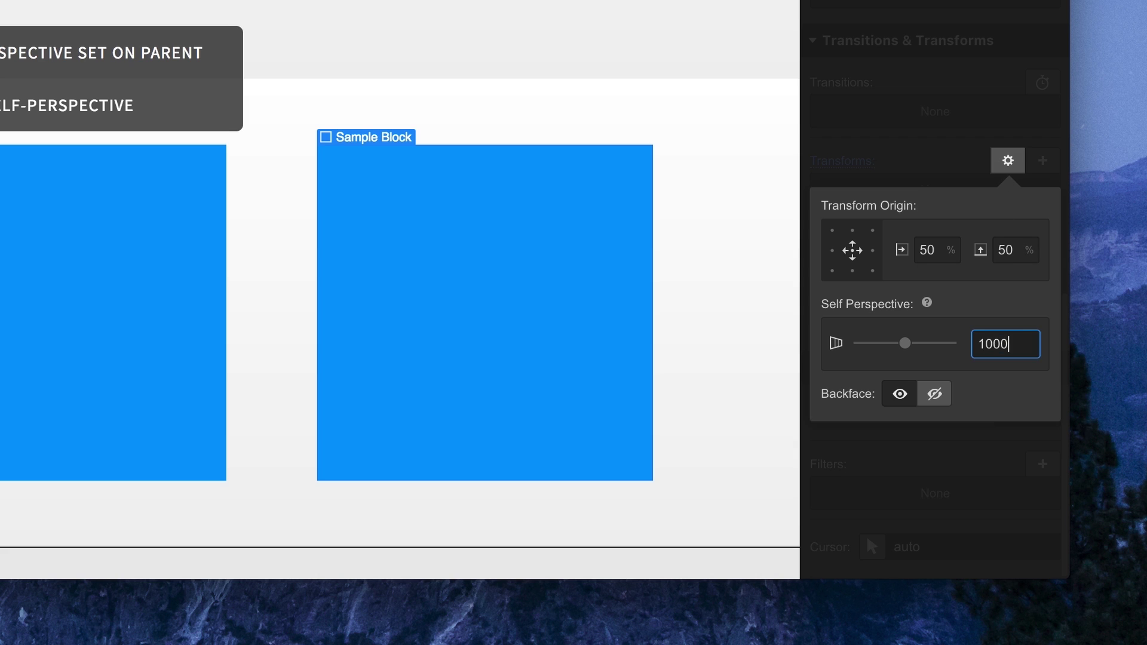
{"action": "key", "text": "Return"}
{"action": "left_click", "coordinate": [965, 160]}
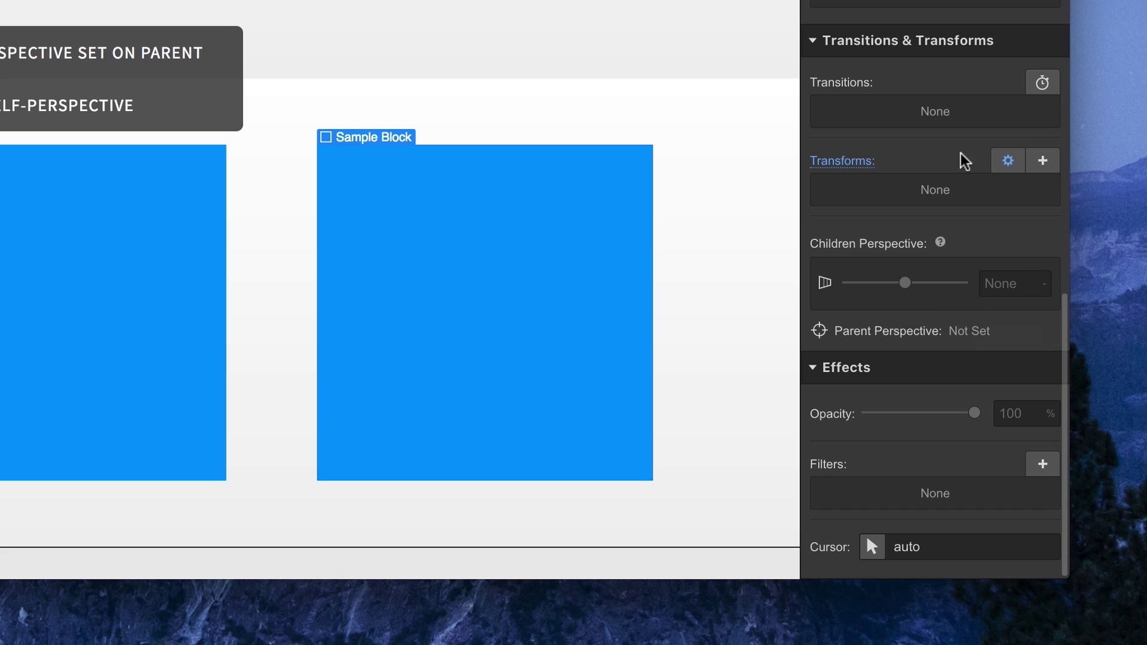
Add a Rotate transform of 60° on the X axis to the Sample Blocks in the self-perspective section.
{"action": "left_click", "coordinate": [1043, 162]}
{"action": "left_click", "coordinate": [959, 277]}
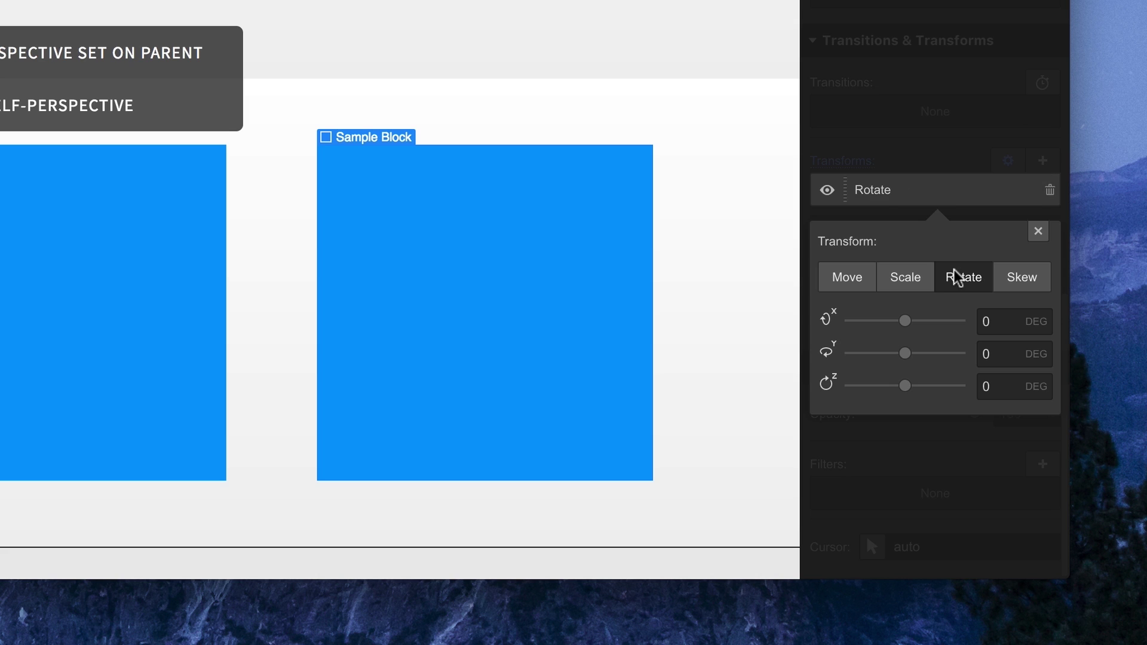
{"action": "mouse_move", "coordinate": [907, 321]}
{"action": "left_mouse_down"}
{"action": "mouse_move", "coordinate": [886, 313]}
{"action": "mouse_move", "coordinate": [922, 330]}
{"action": "left_mouse_up"}
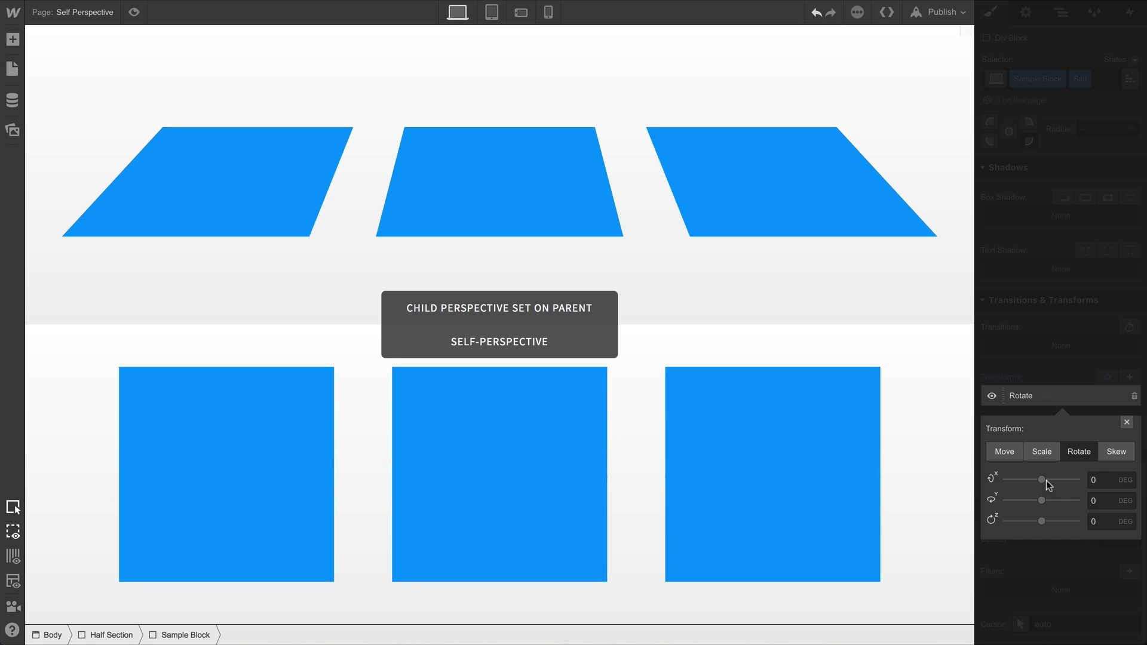
{"action": "left_click_drag", "start_coordinate": [1051, 485], "coordinate": [1054, 487]}
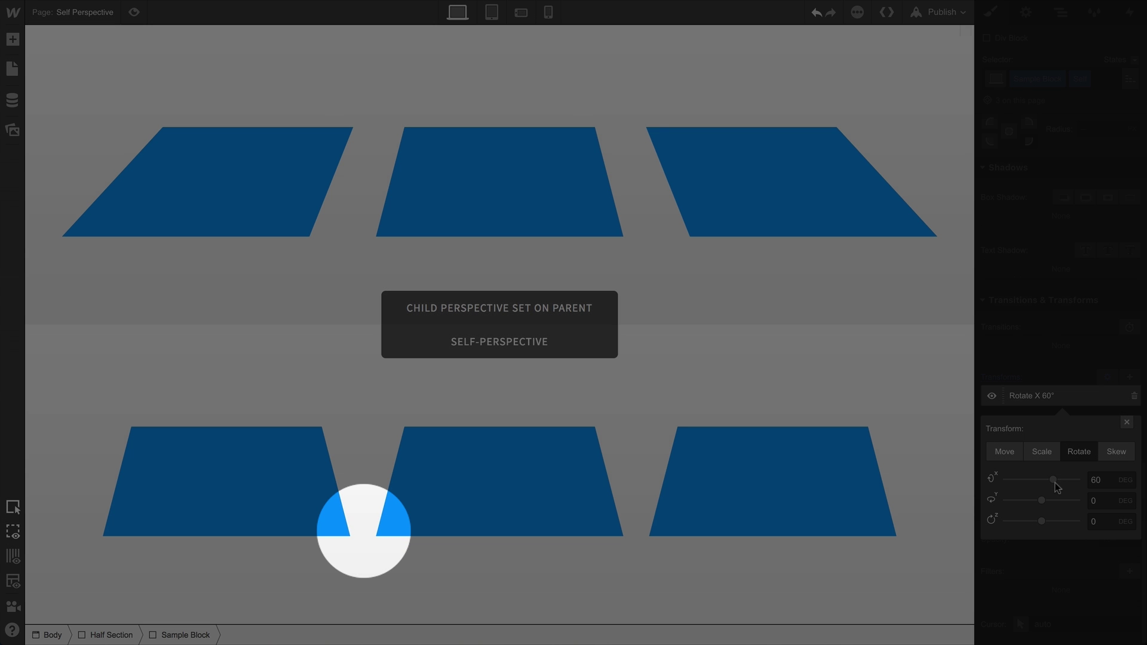